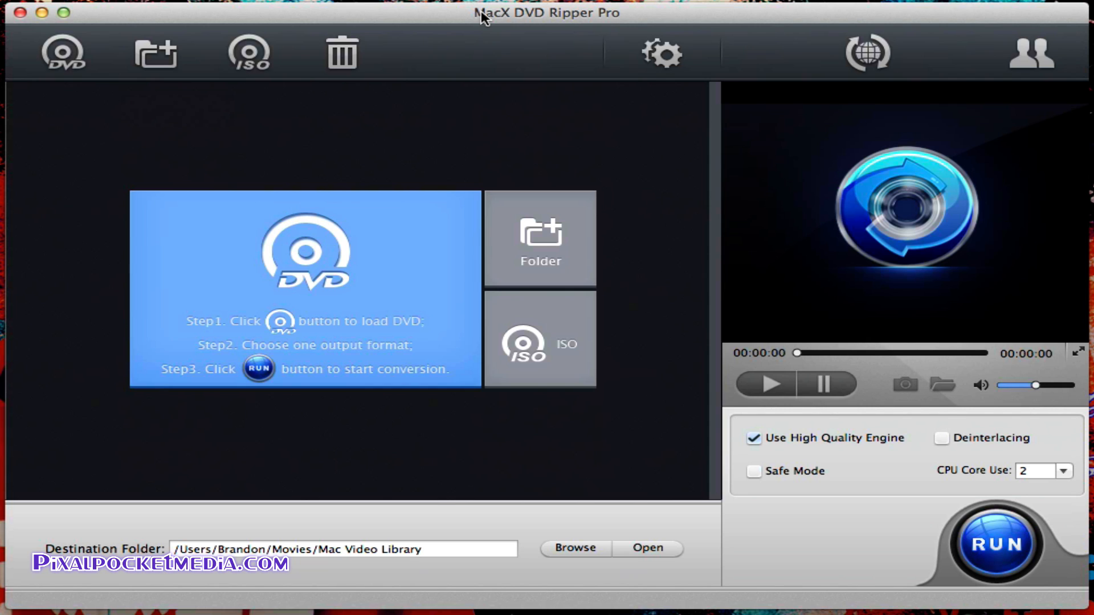
Step: Load the PREDATOR2 disc as the source DVD and look through the output profile categories
click(60, 64)
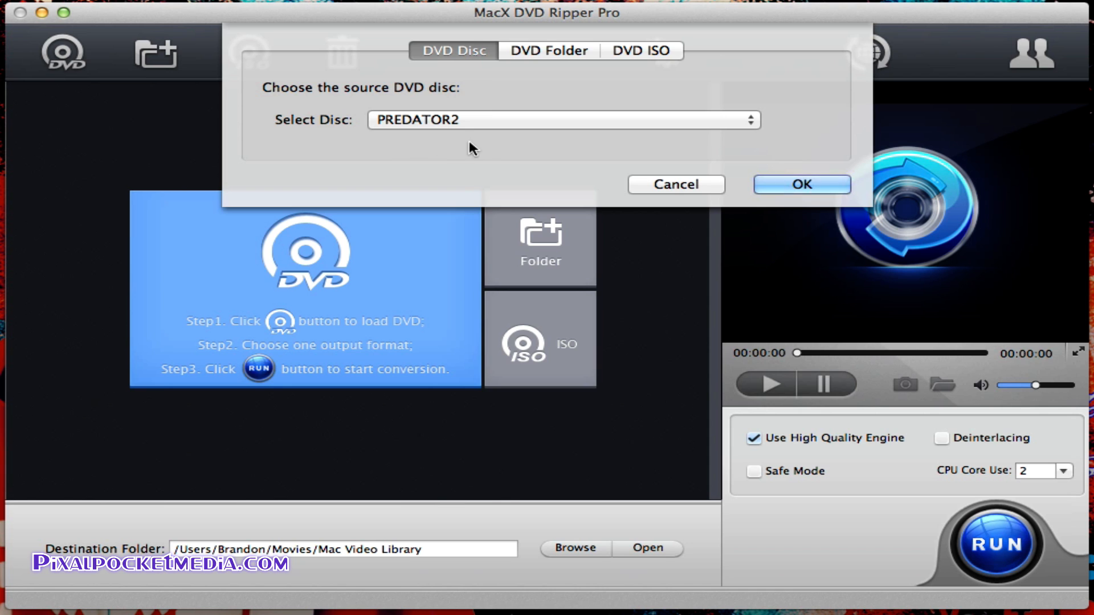
click(828, 185)
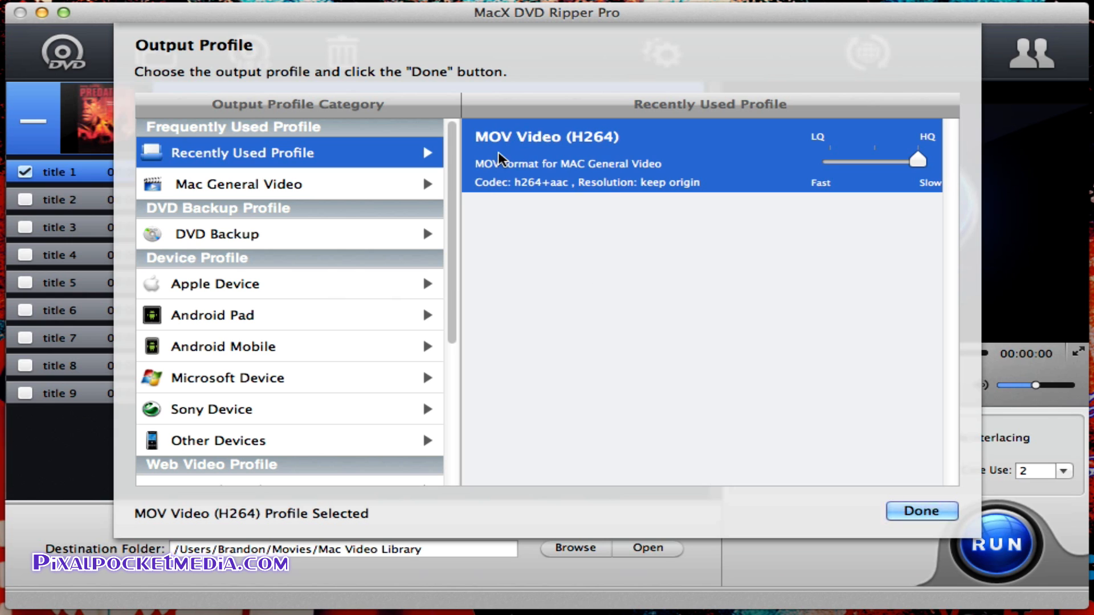
mouse_move(455, 223)
mouse_down()
mouse_move(451, 312)
mouse_move(454, 213)
mouse_up()
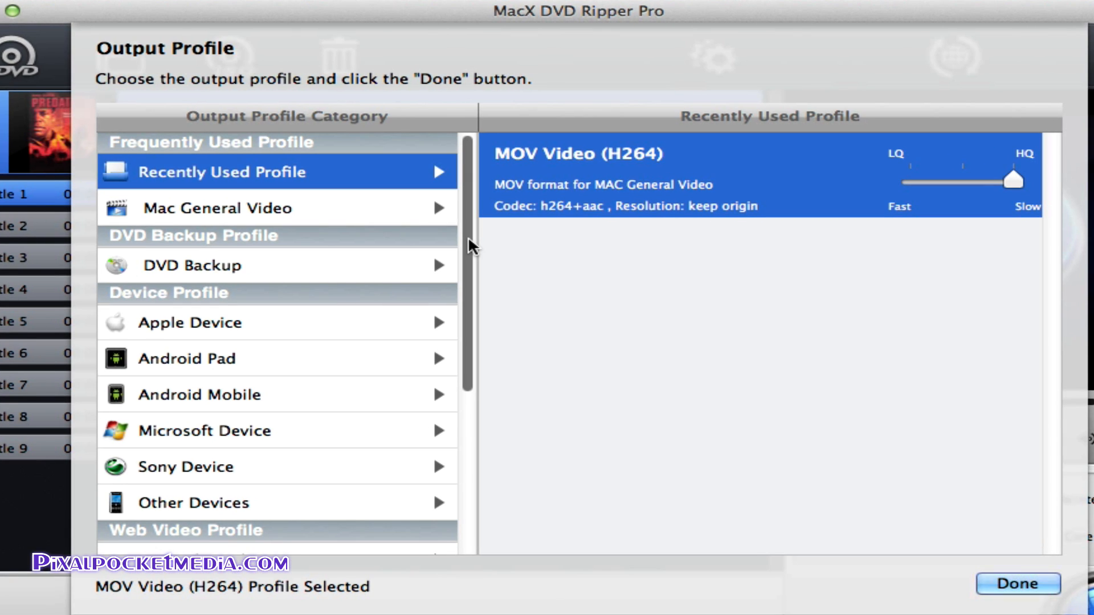
drag(468, 239, 436, 429)
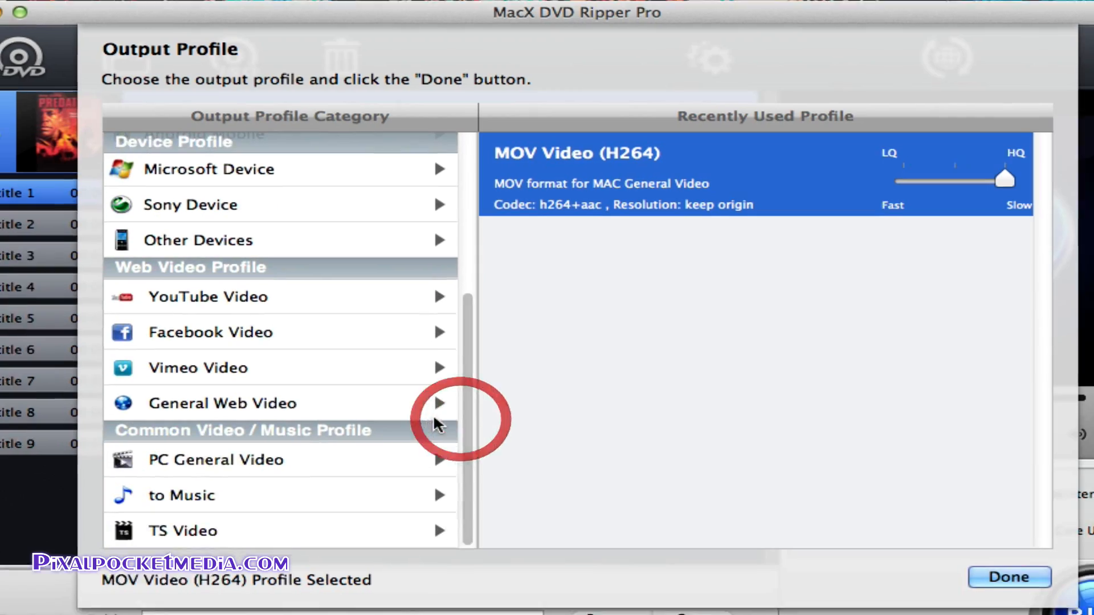
Step: Switch to Chrome and force quit CINEMA 4D
click(132, 597)
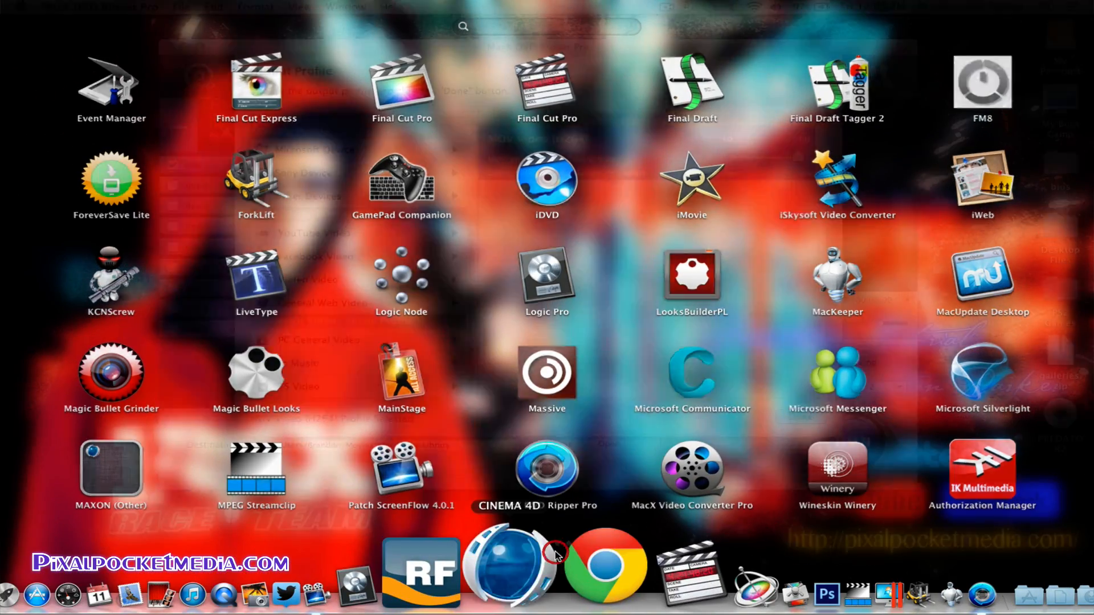
click(600, 564)
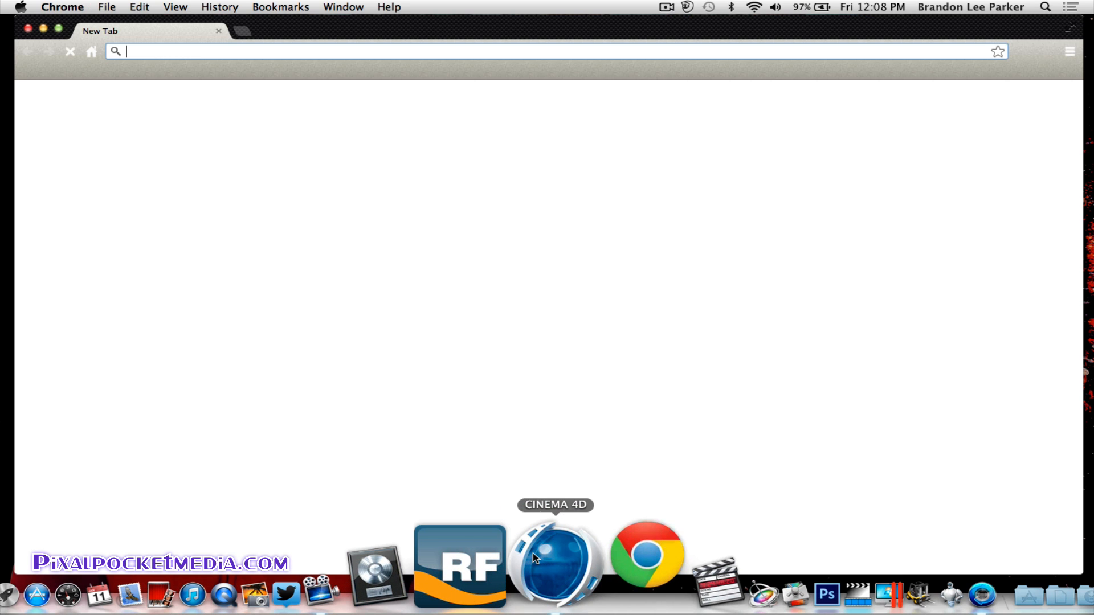
right_click(534, 558)
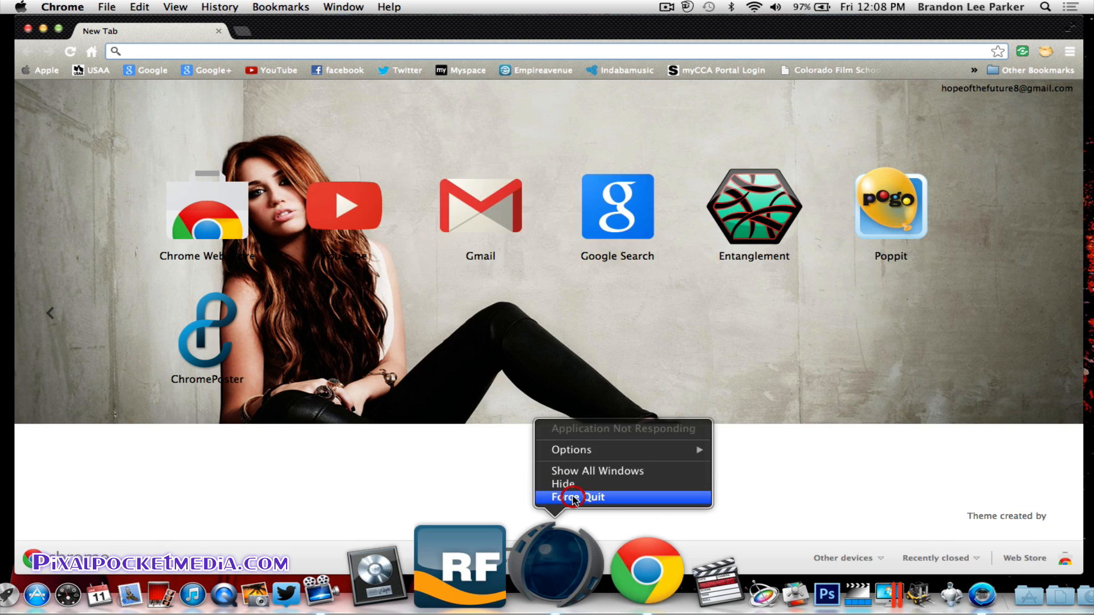
click(570, 497)
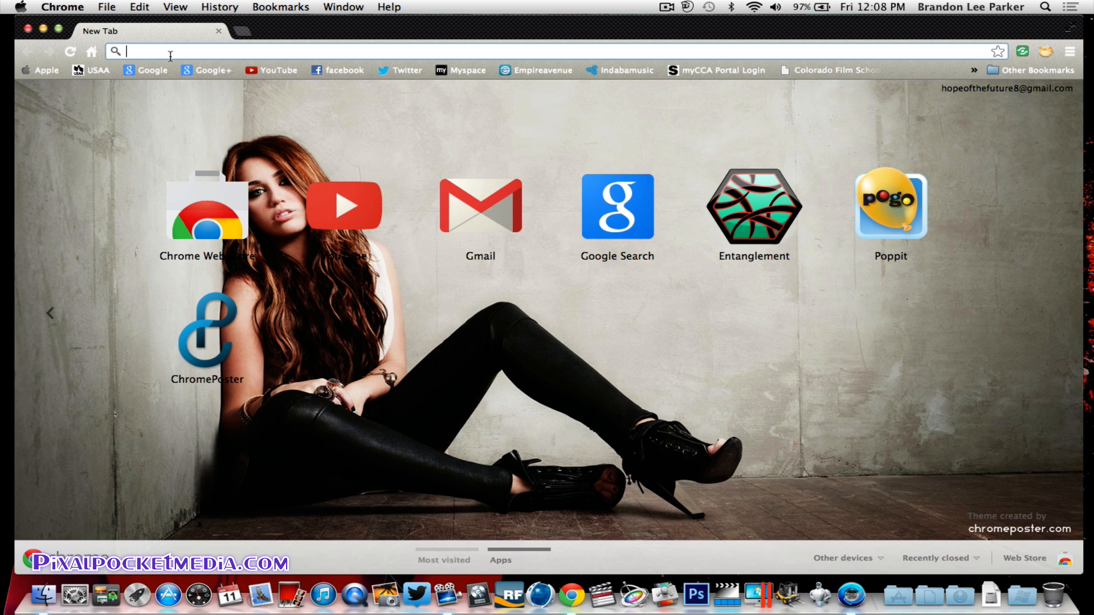
Step: Search the web for "macx dvd ripper" and go to the online store from the MacX DVD Ripper Pro page
text(macx dvd ripper)
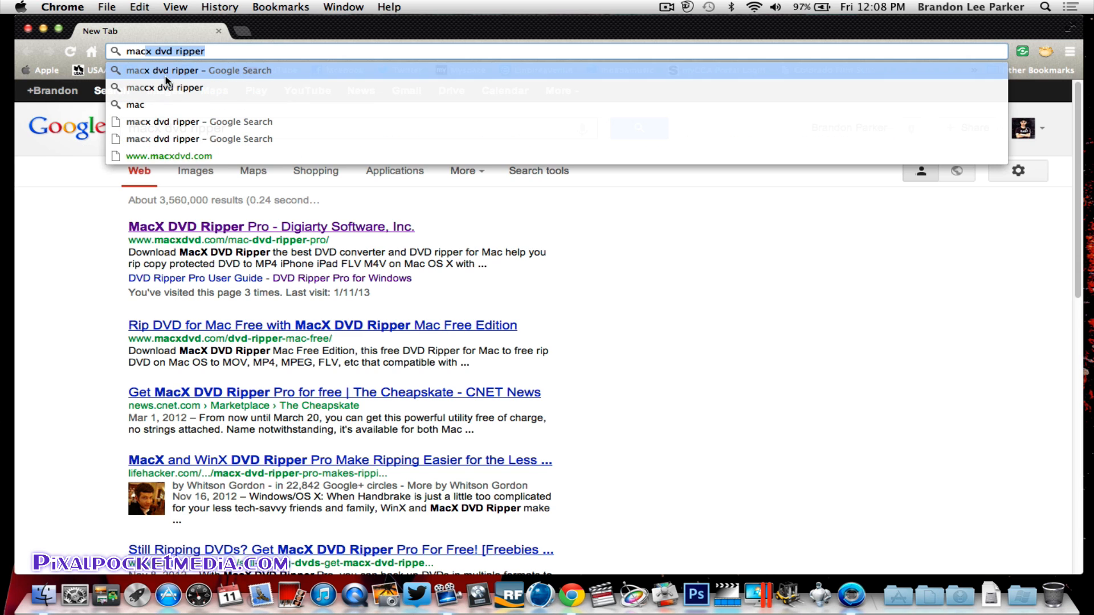
key(Return)
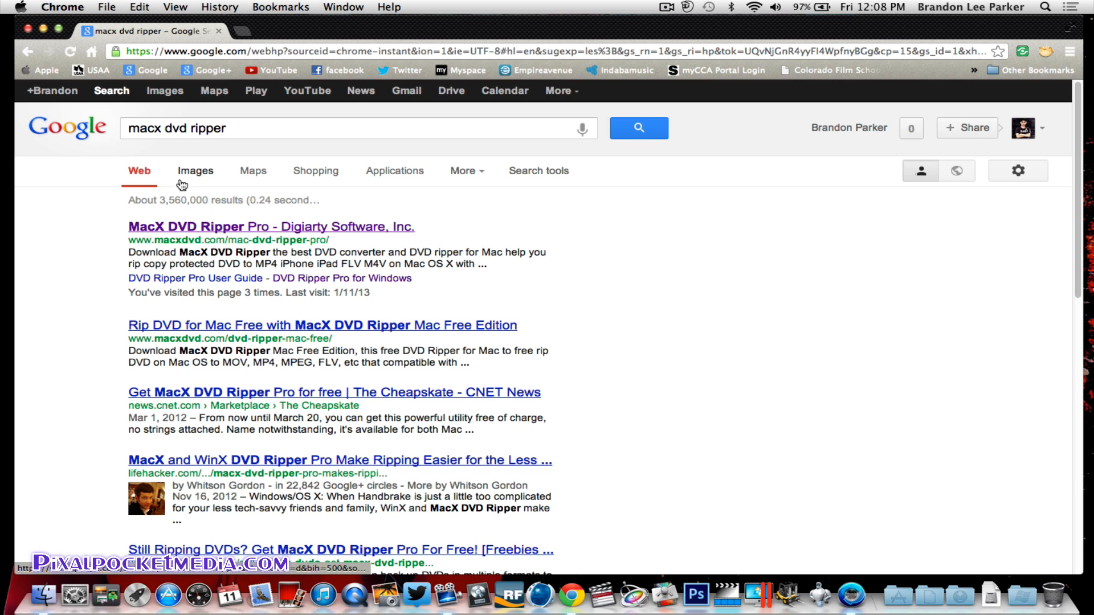
click(178, 226)
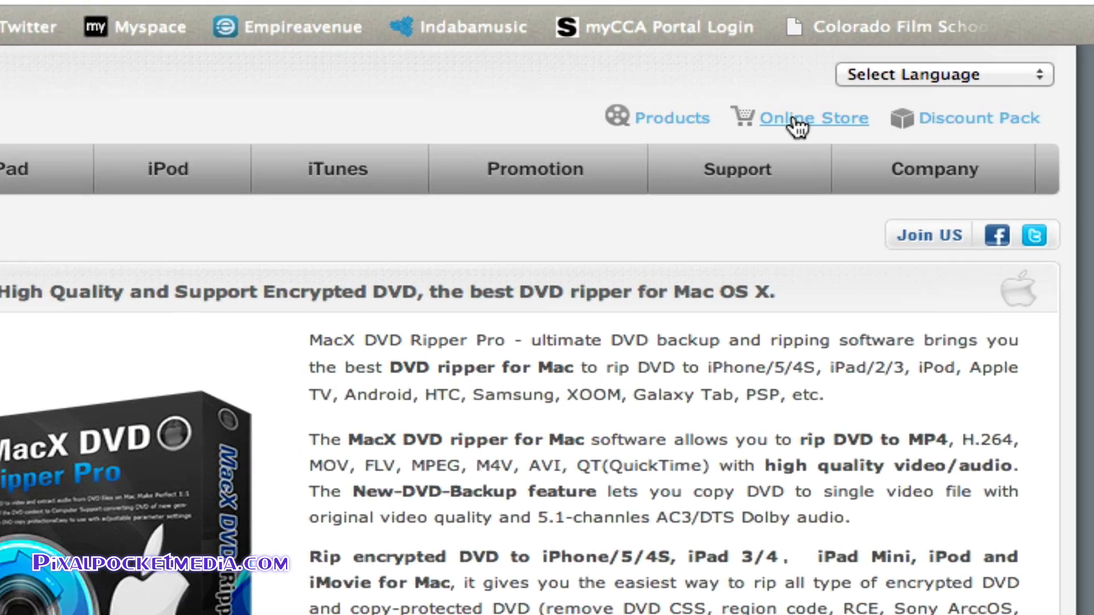
click(795, 119)
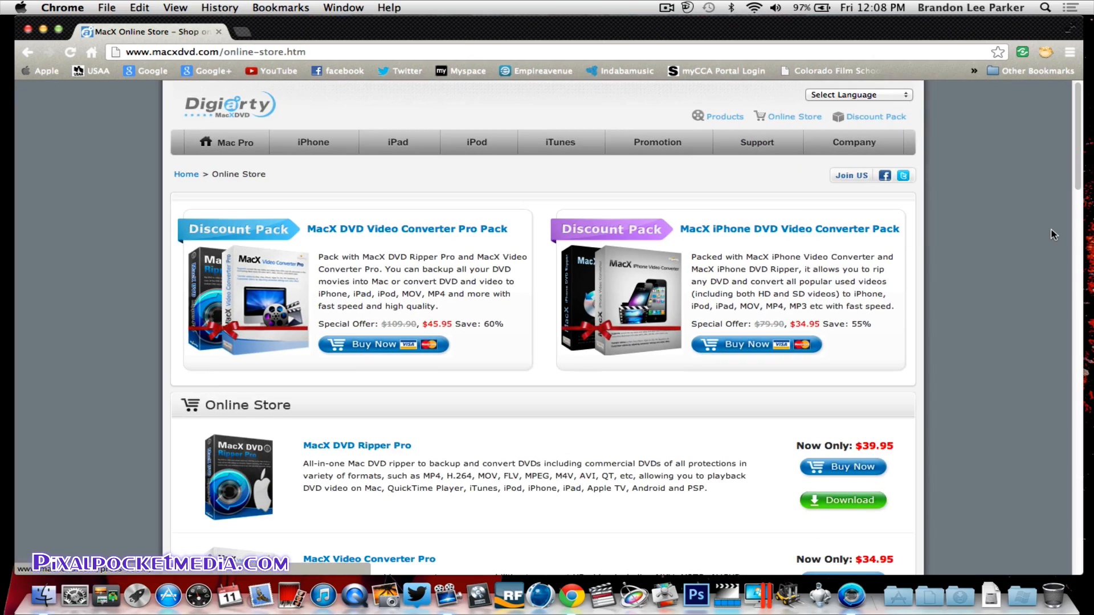
Step: Examine the Mac, Windows and iPhone products, discount packs and prices in the MacX online store
scroll(1053, 234, down, 2)
scroll(1053, 234, down, 10)
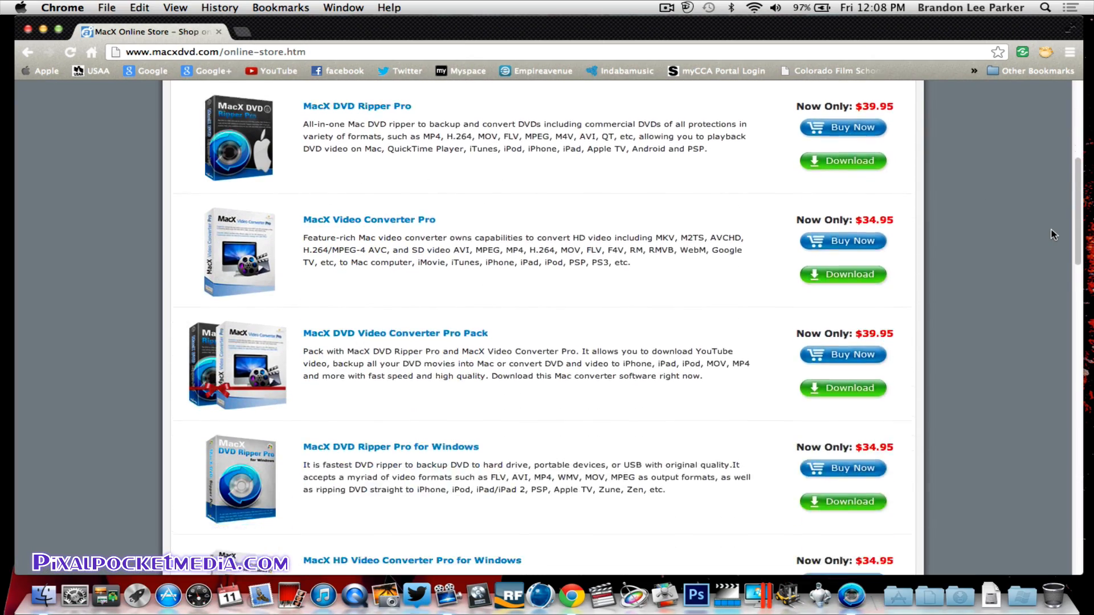
scroll(1051, 237, up, 1)
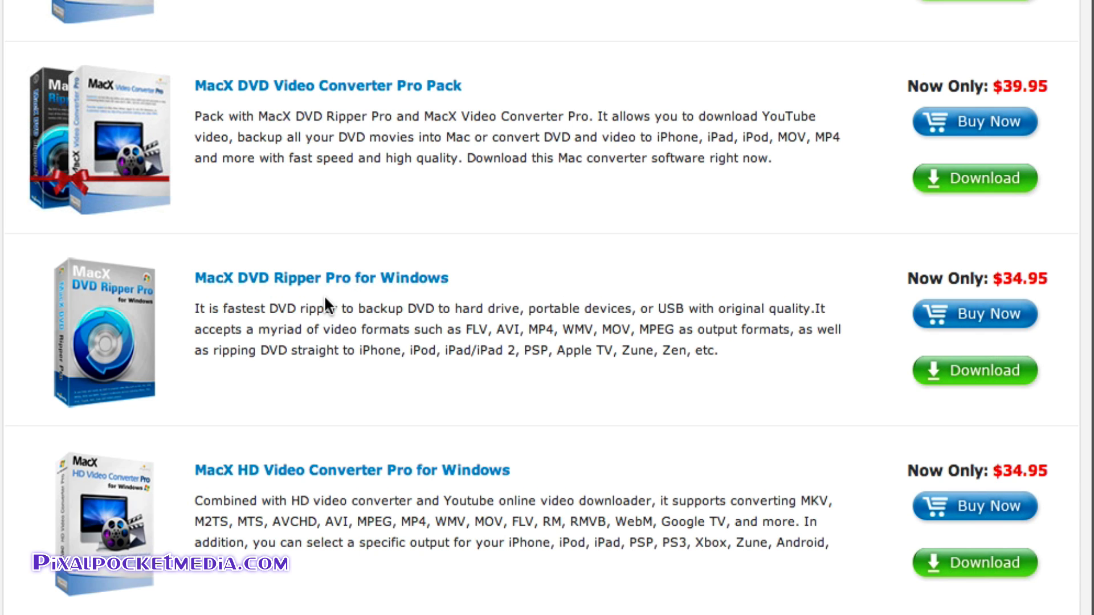
scroll(465, 351, down, 3)
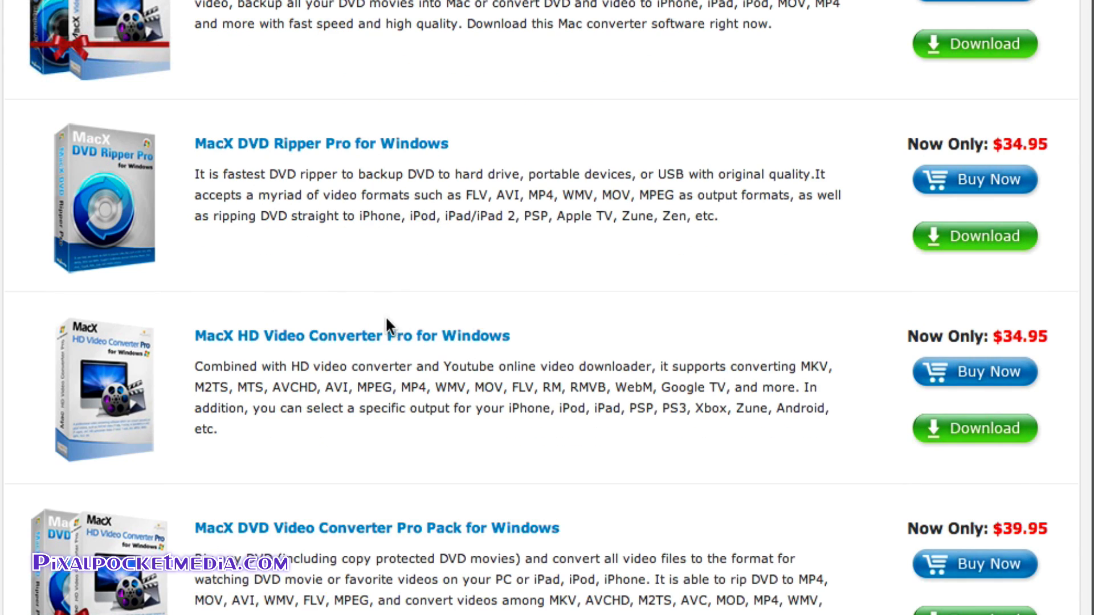
scroll(385, 317, up, 10)
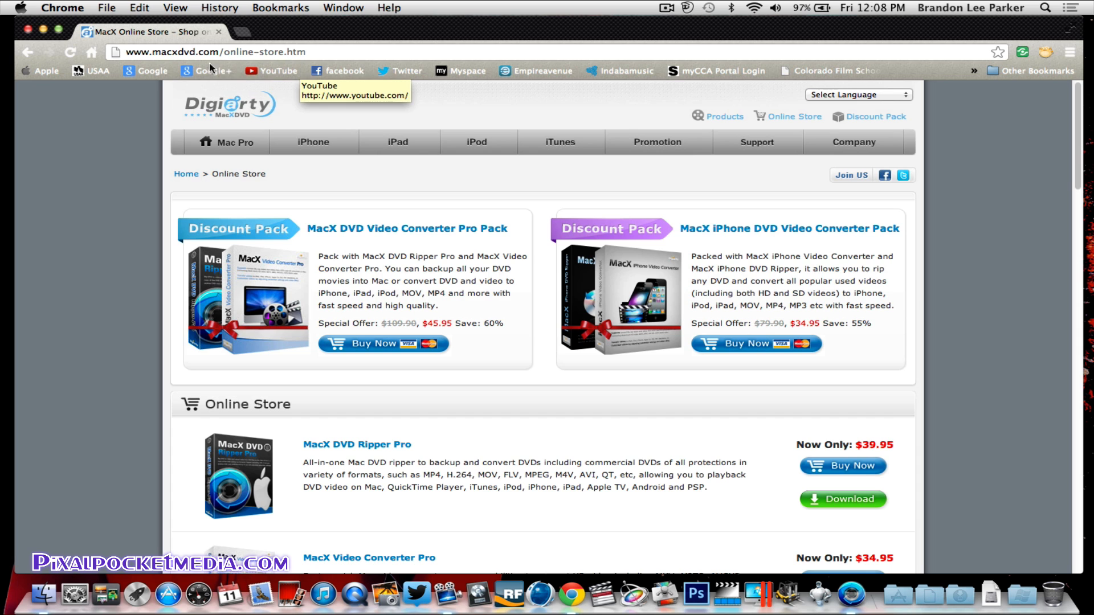
scroll(514, 474, down, 5)
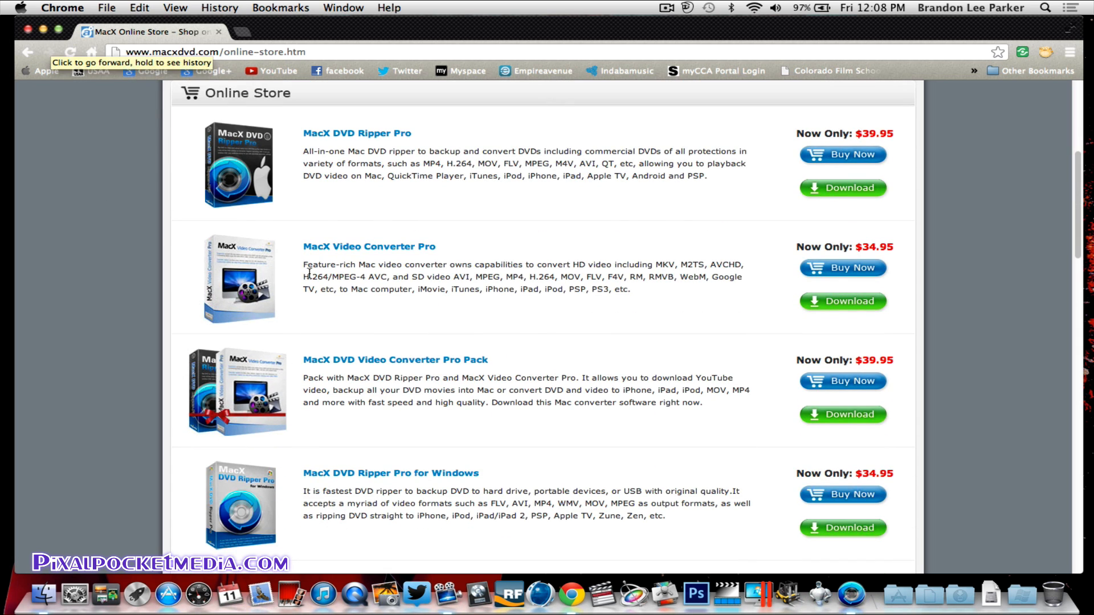
scroll(310, 273, down, 6)
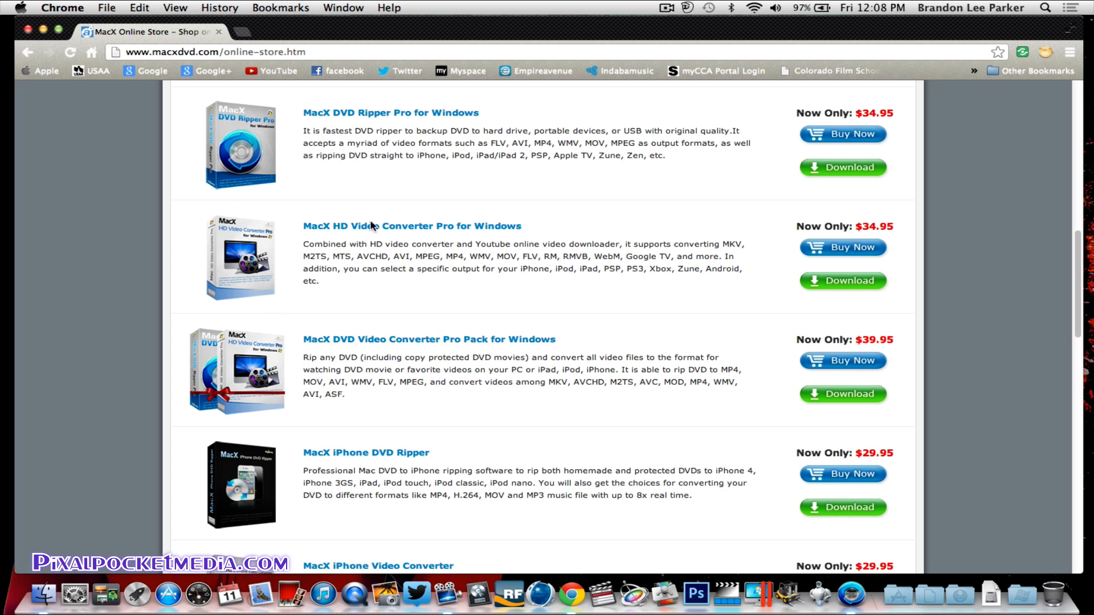
scroll(306, 272, up, 9)
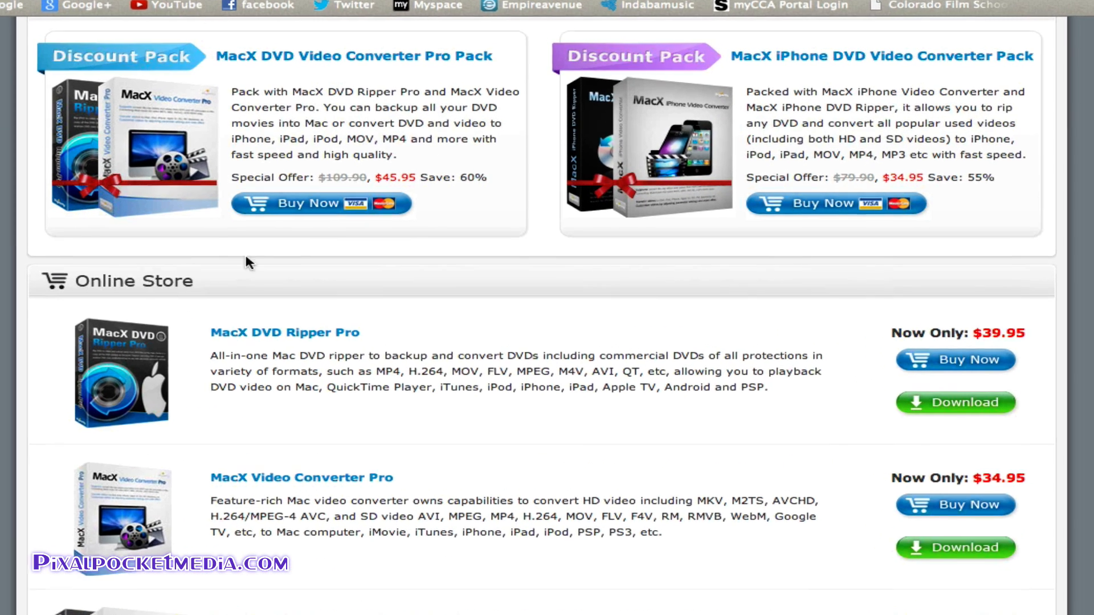
scroll(398, 292, down, 1)
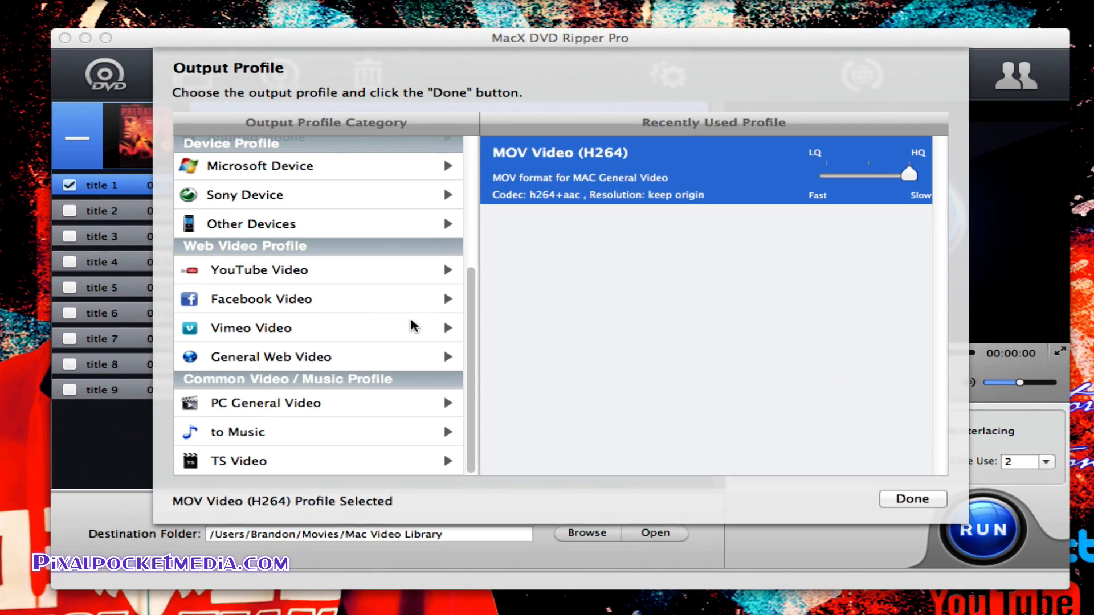
Step: Switch back to MacX DVD Ripper Pro and examine the Other Devices and Android Pad output profiles
scroll(364, 335, up, 3)
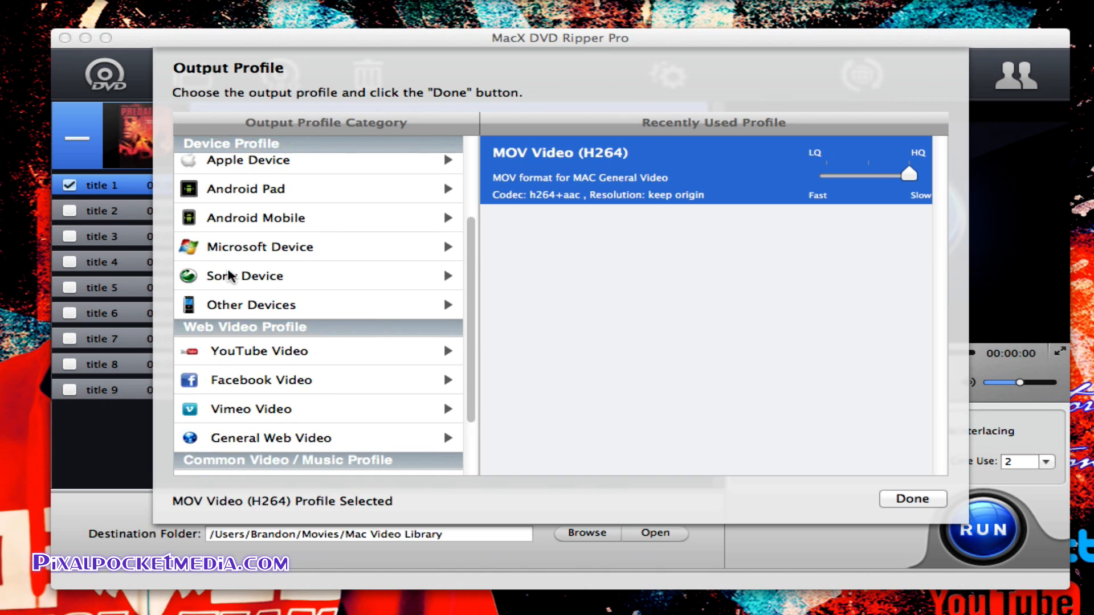
scroll(283, 335, down, 1)
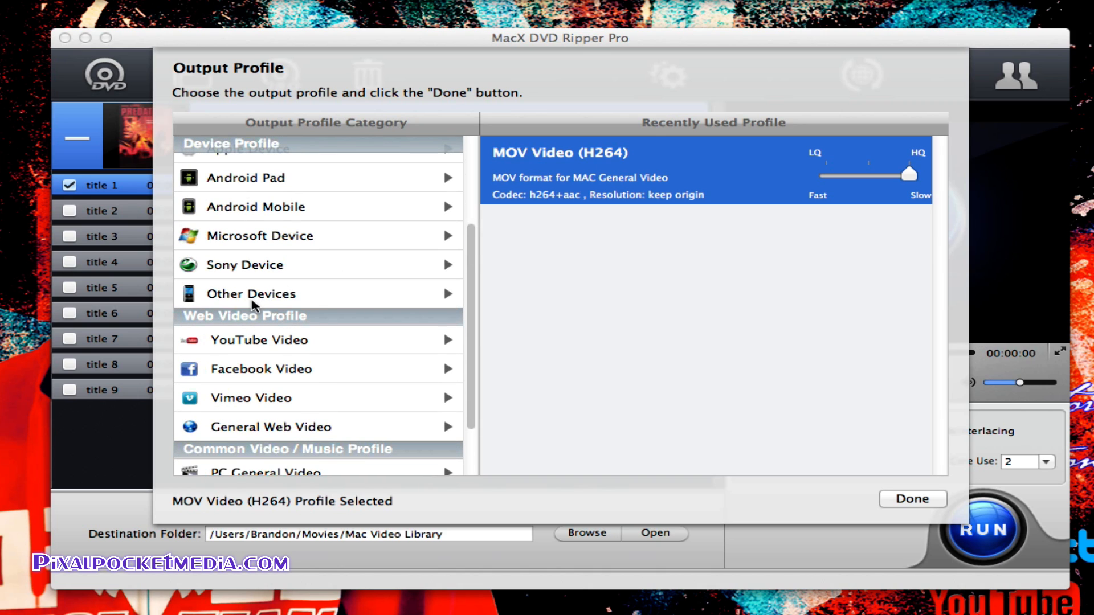
click(269, 300)
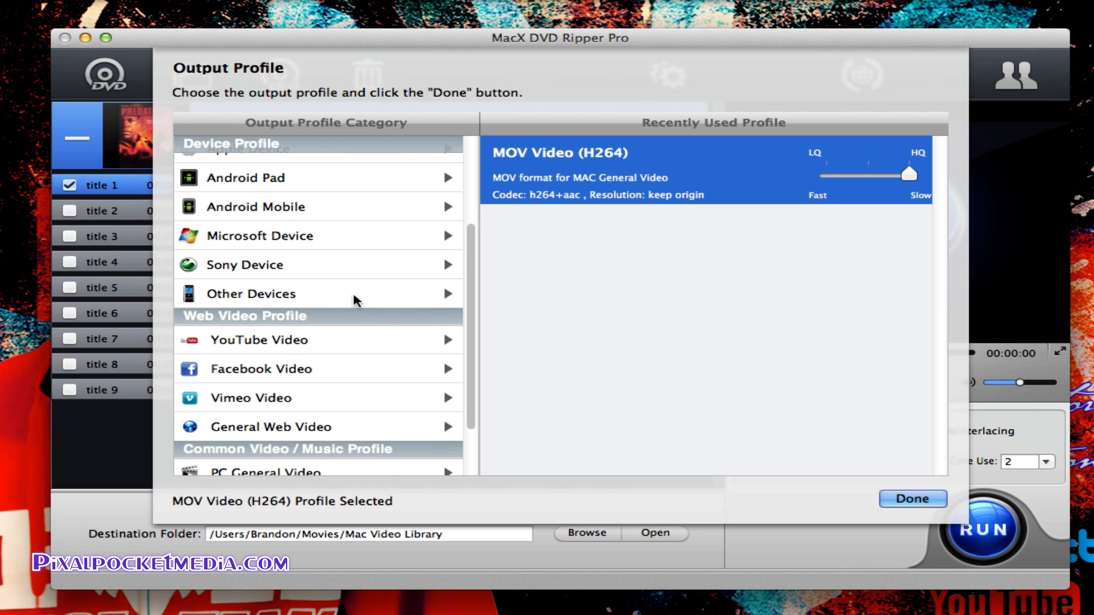
click(317, 294)
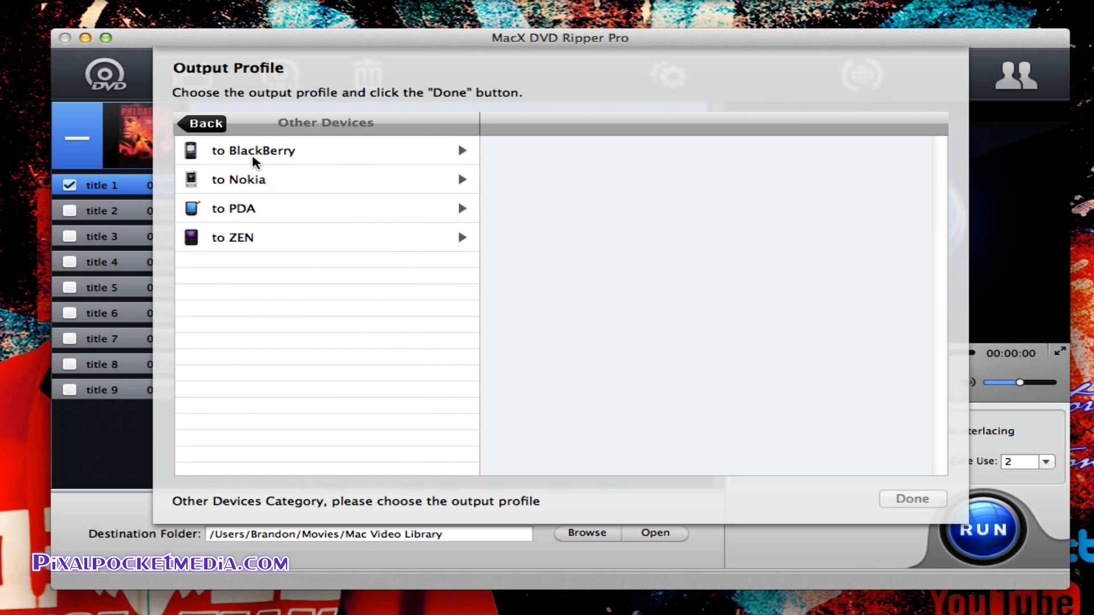
click(203, 125)
click(247, 178)
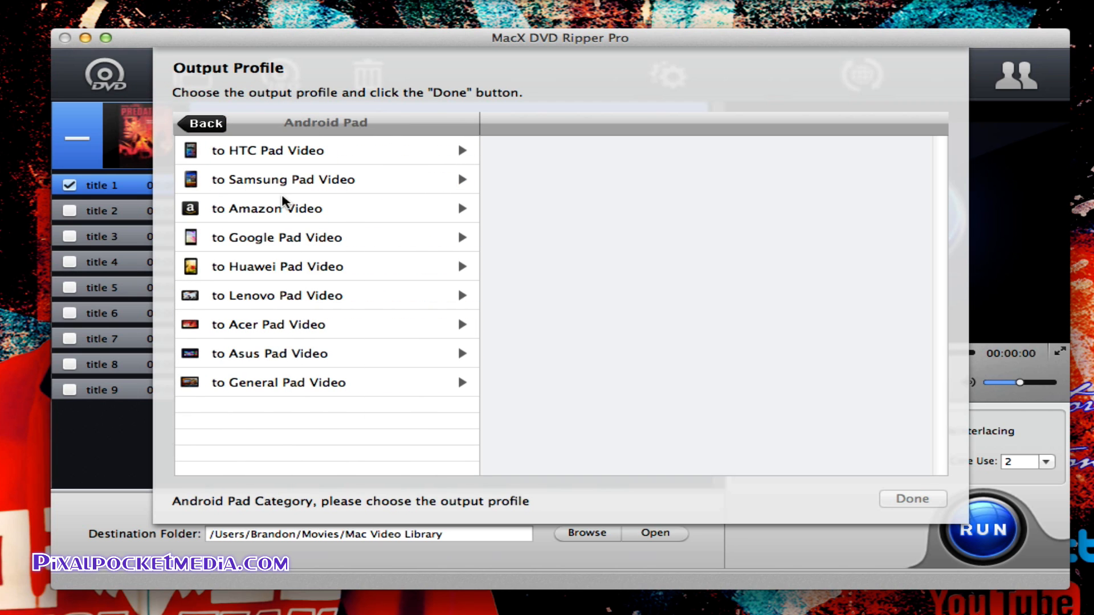
click(210, 126)
Step: Examine the Apple Device output profiles and review the full list of output profile categories
scroll(315, 322, up, 3)
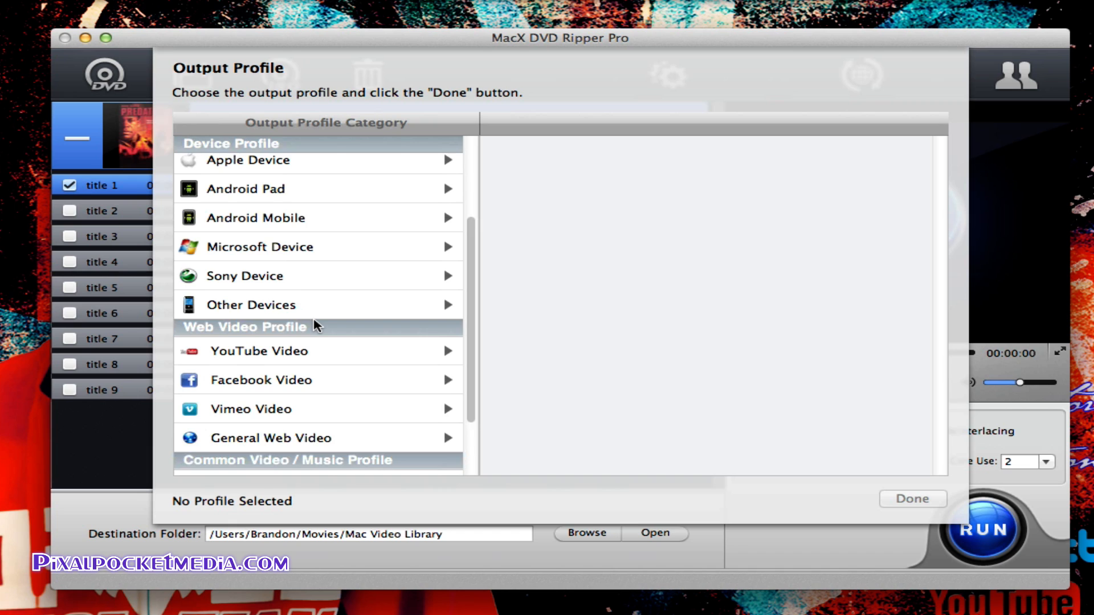
scroll(316, 326, up, 1)
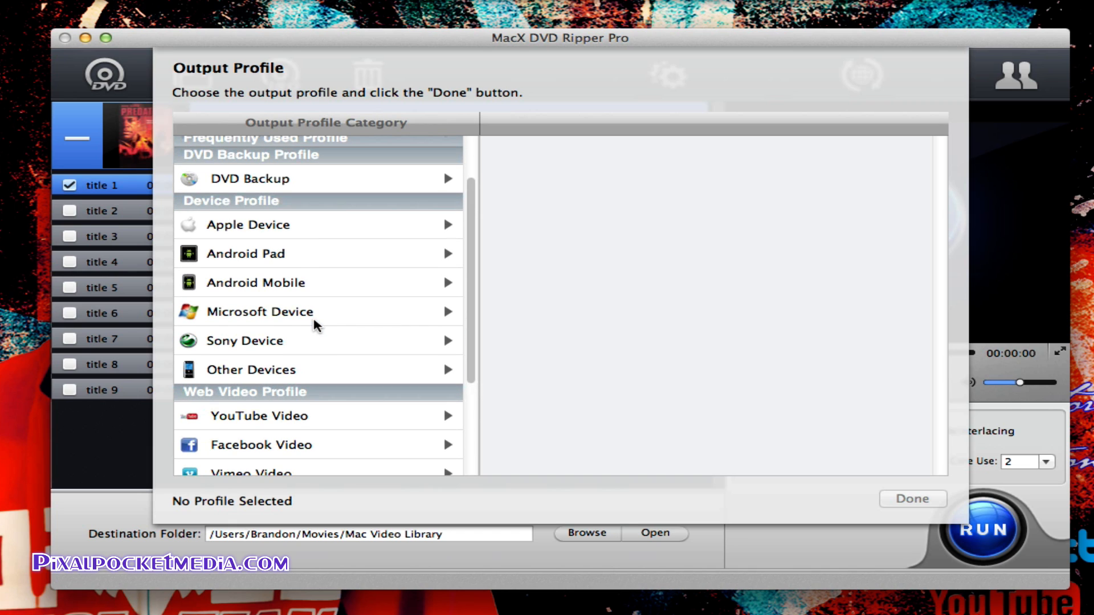
click(286, 226)
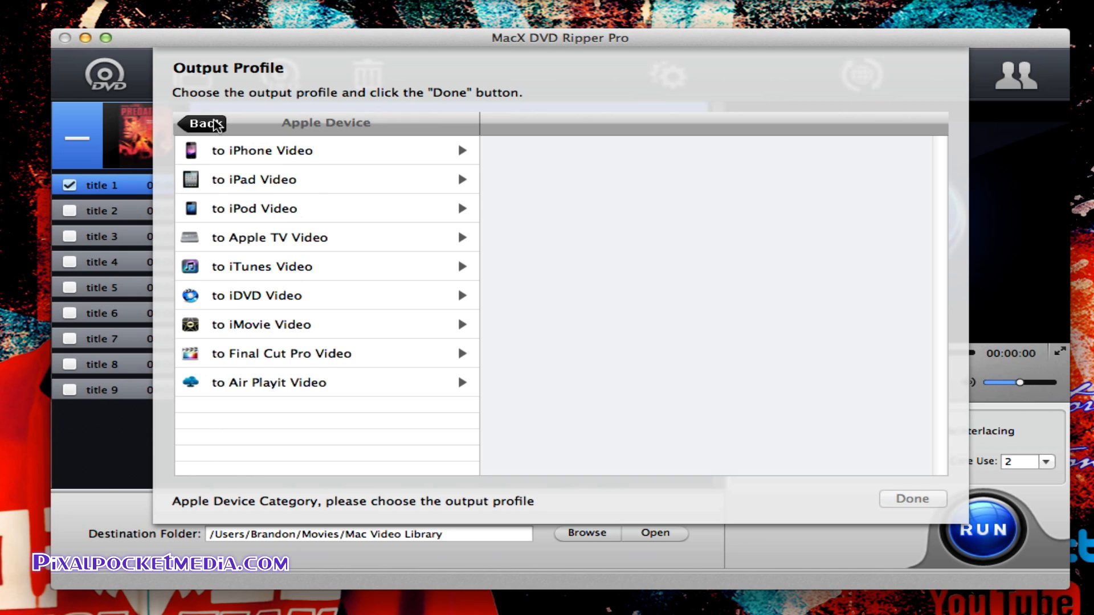
click(213, 120)
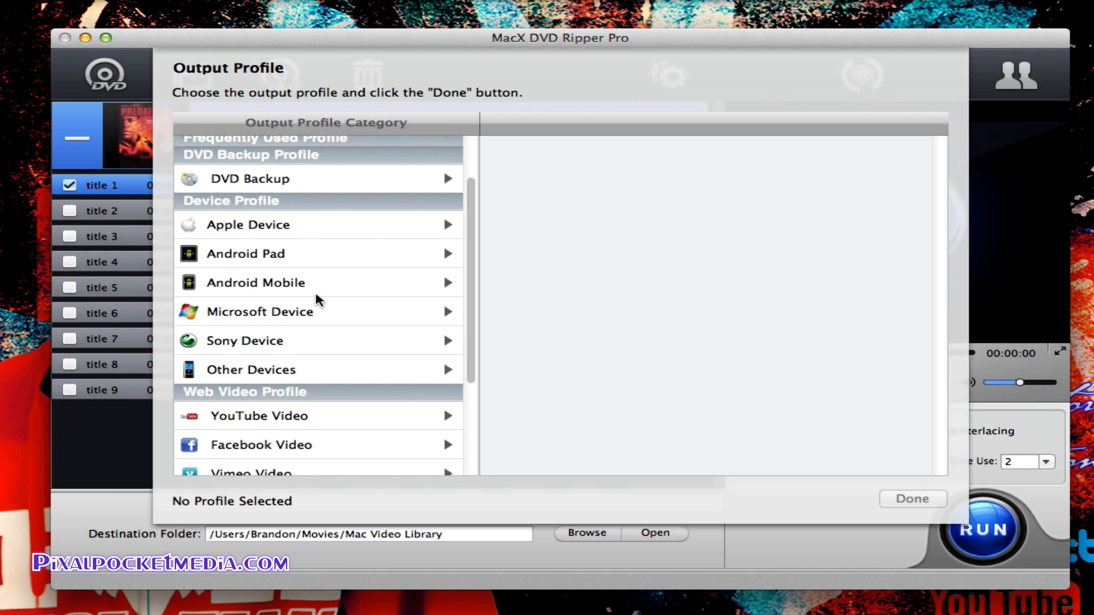
scroll(391, 241, up, 2)
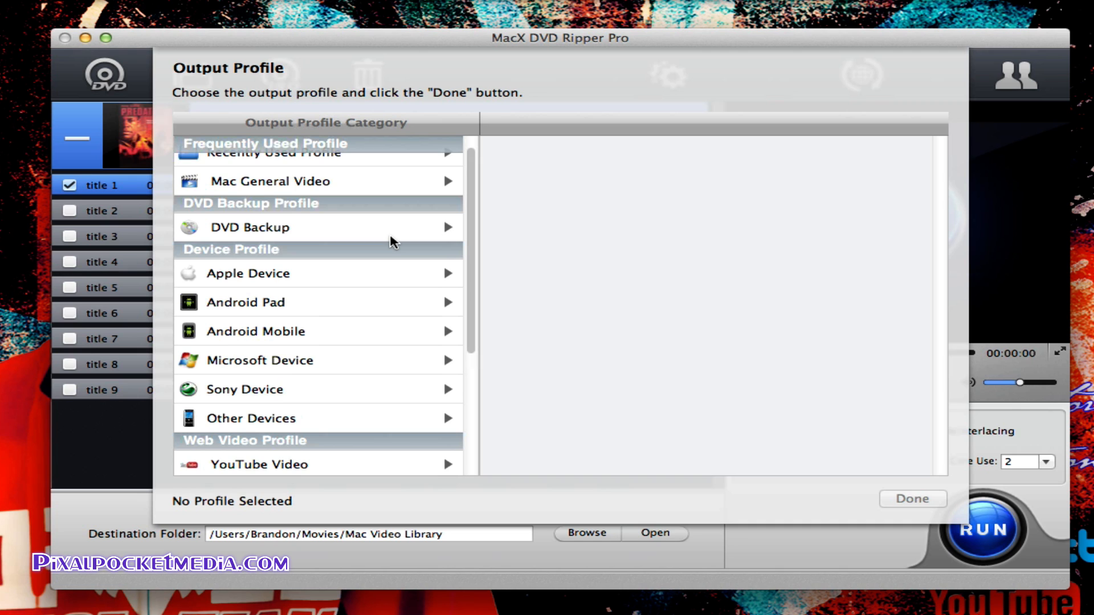
scroll(392, 241, down, 5)
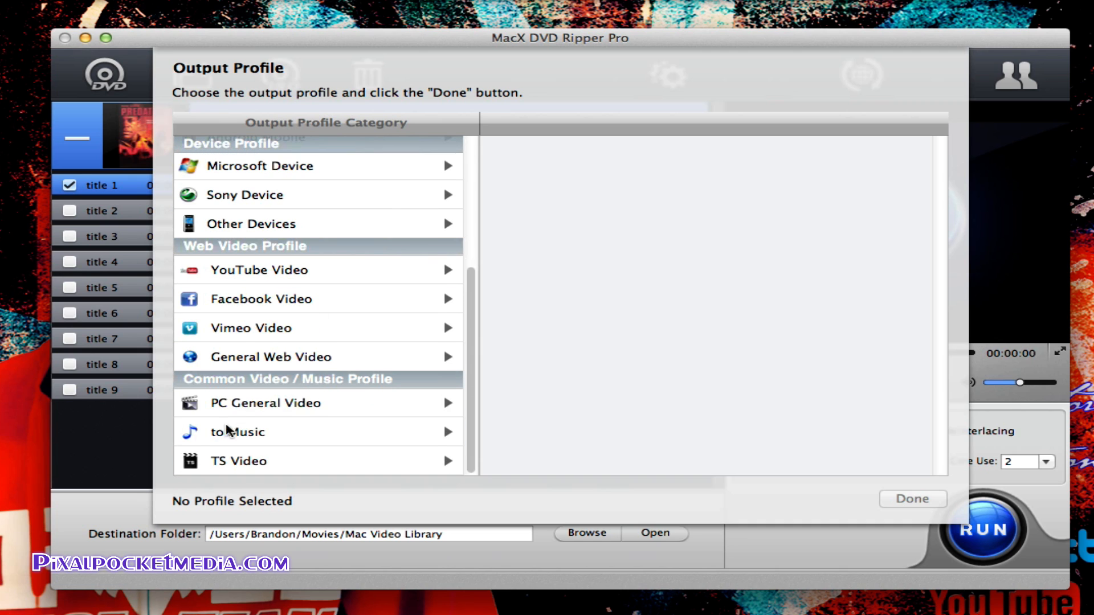
scroll(273, 309, up, 6)
scroll(288, 302, up, 1)
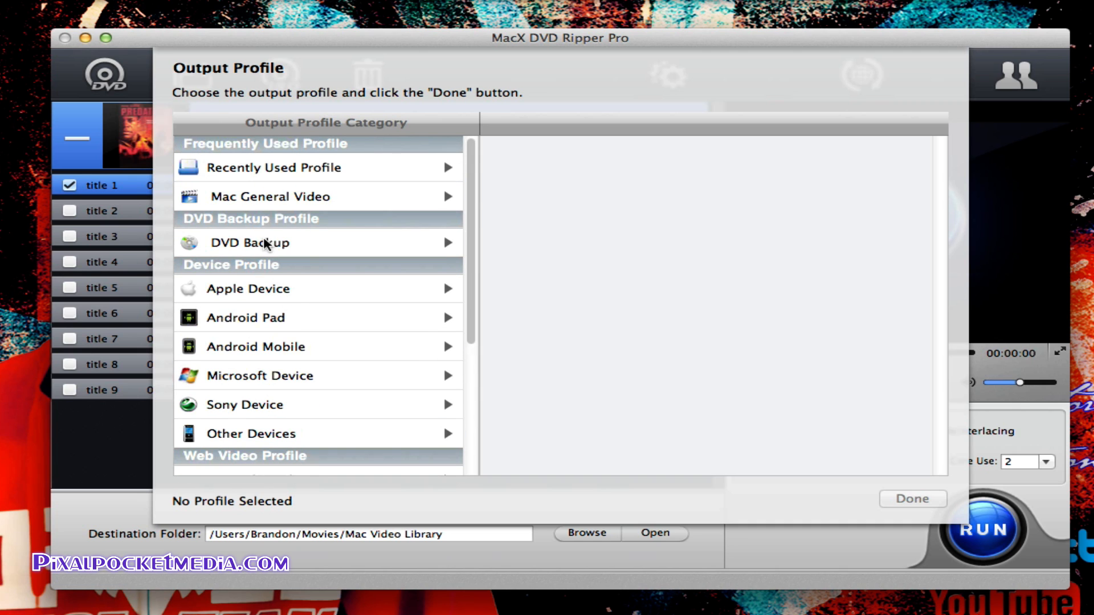
Step: Try the MOV Video (MPEG4) profile under Mac General Video and view the PC General Video profiles
click(288, 196)
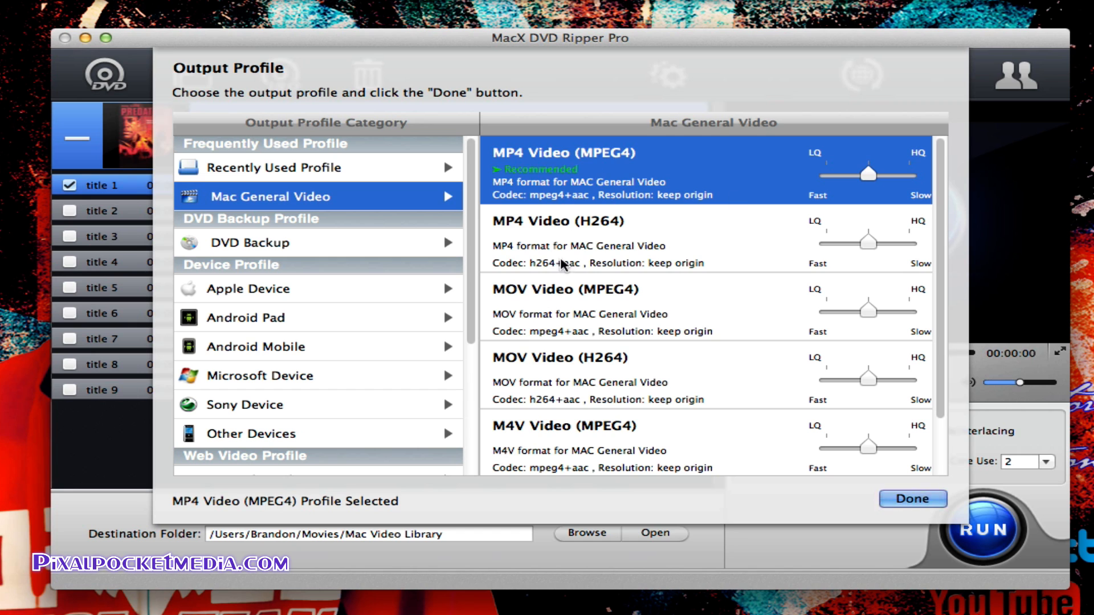
click(557, 319)
scroll(325, 247, down, 6)
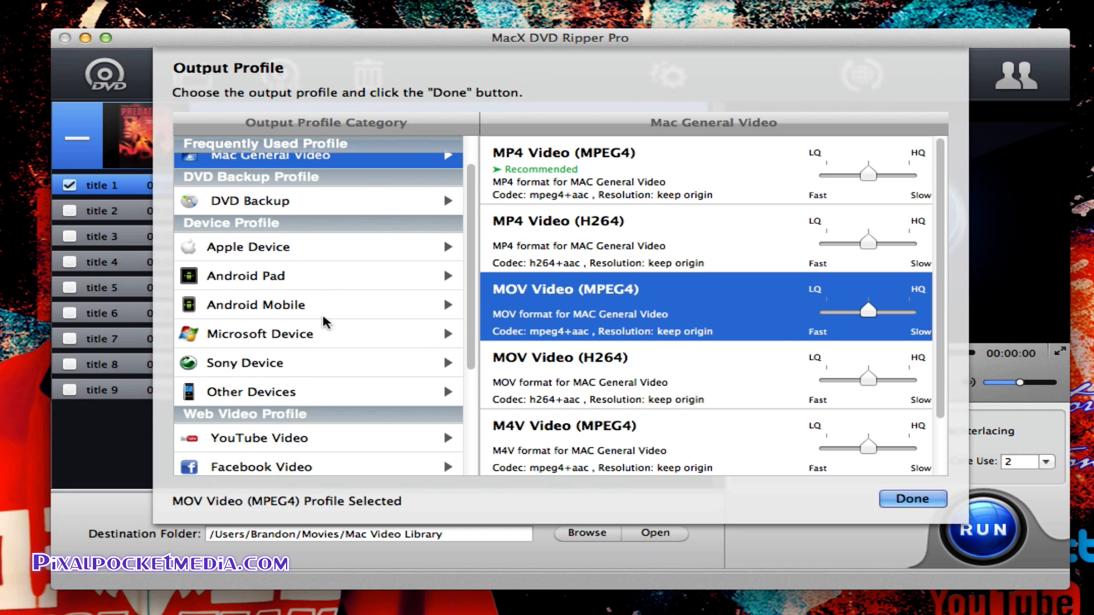
click(292, 405)
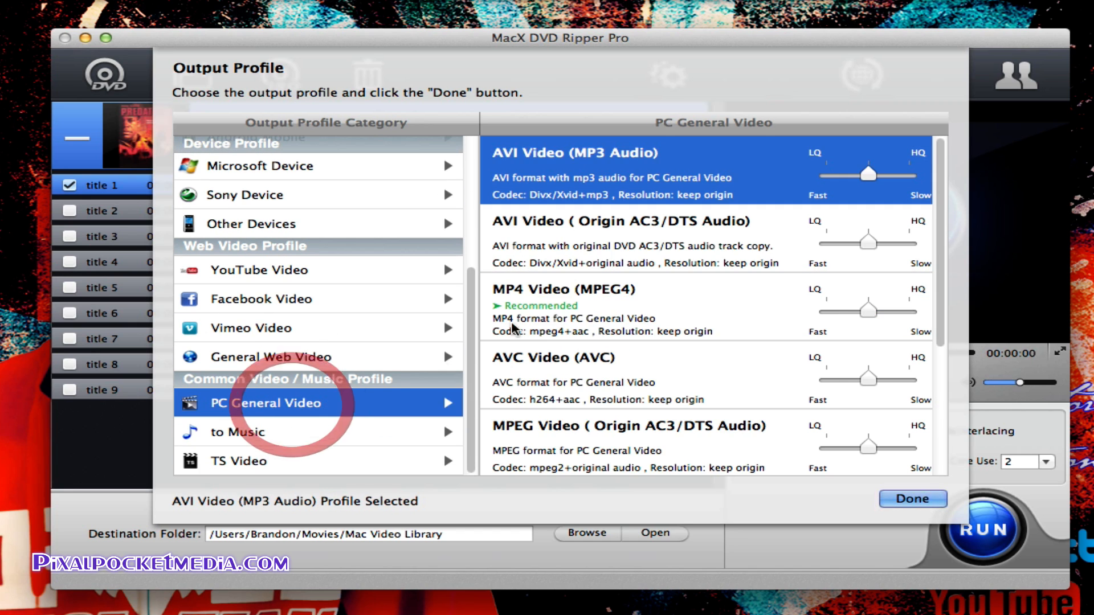
Step: Examine the available AVI, MP4, AVC, MPEG, WMV and MOV profiles for PC General Video
scroll(540, 303, down, 5)
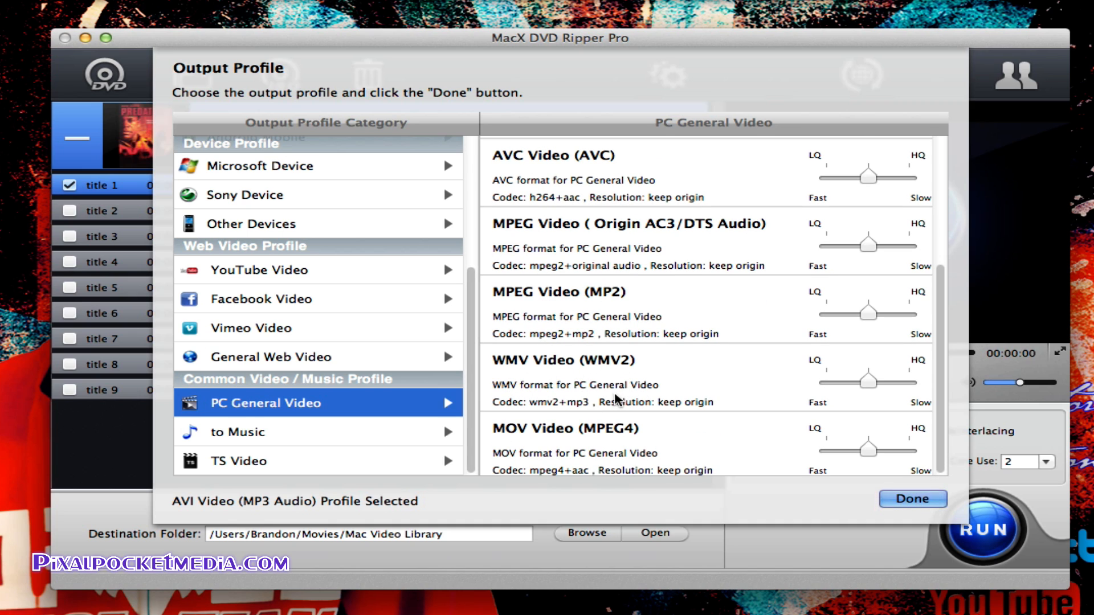
scroll(534, 386, up, 1)
scroll(557, 377, up, 5)
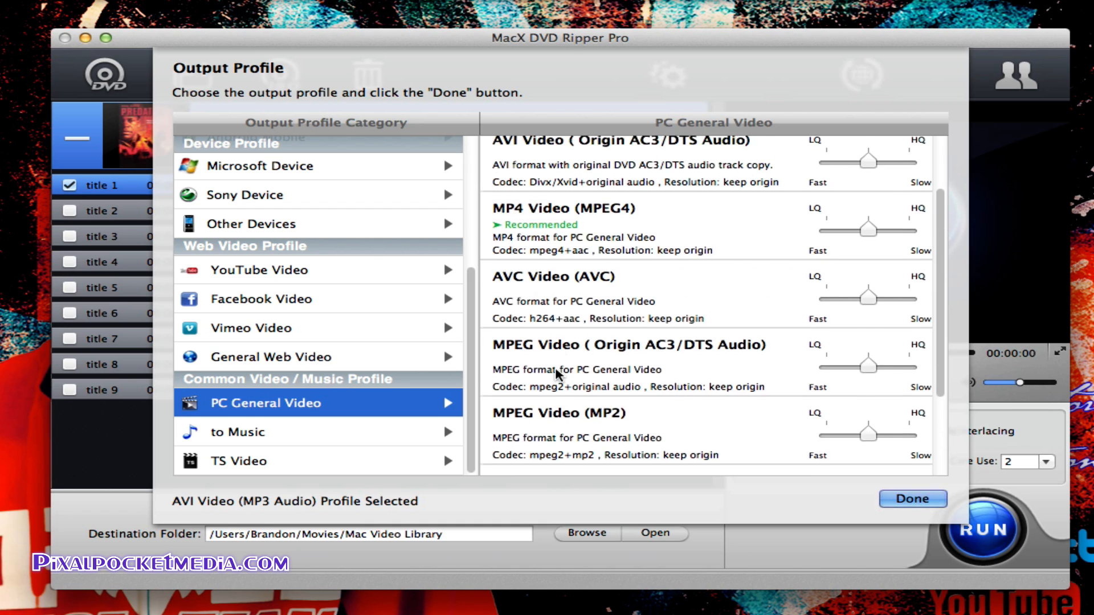
scroll(557, 373, up, 2)
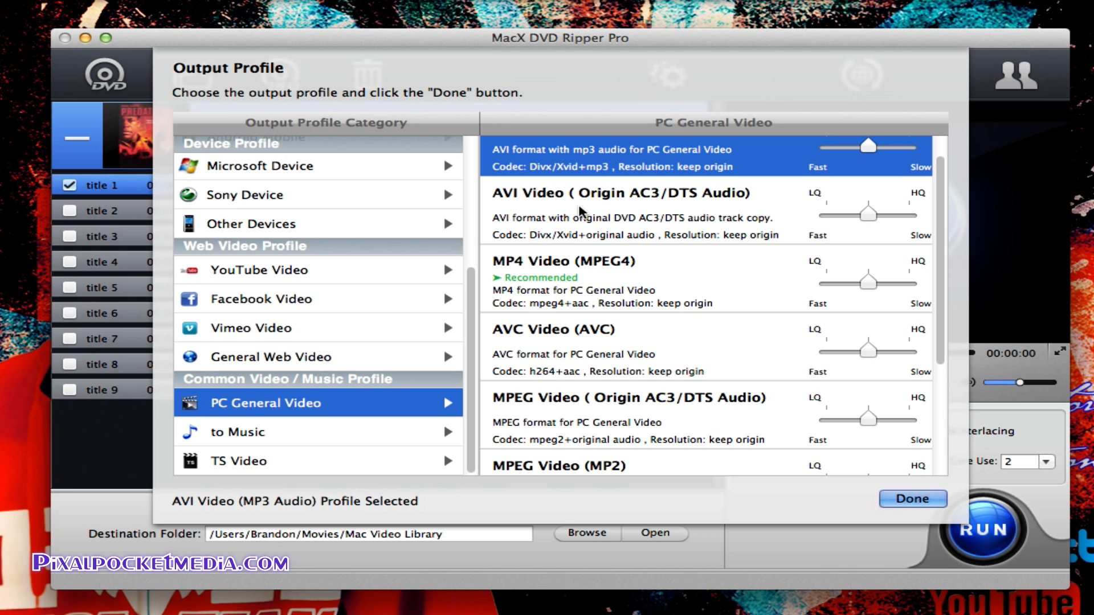
Step: Choose the MOV Video (H264) profile under Mac General Video, with its quality set to the HQ end
scroll(410, 302, up, 8)
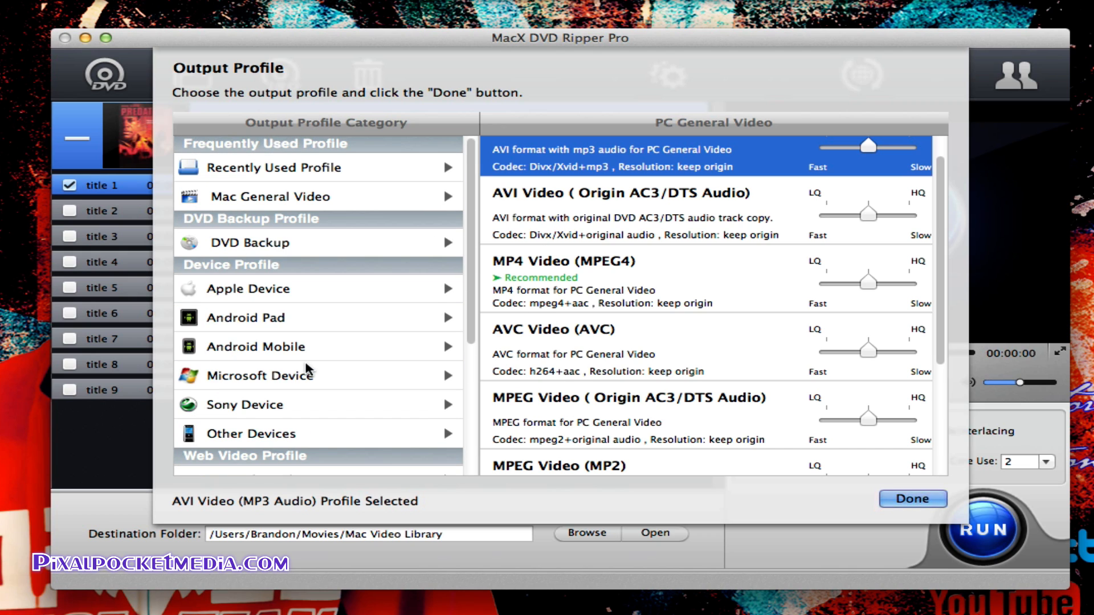
click(292, 203)
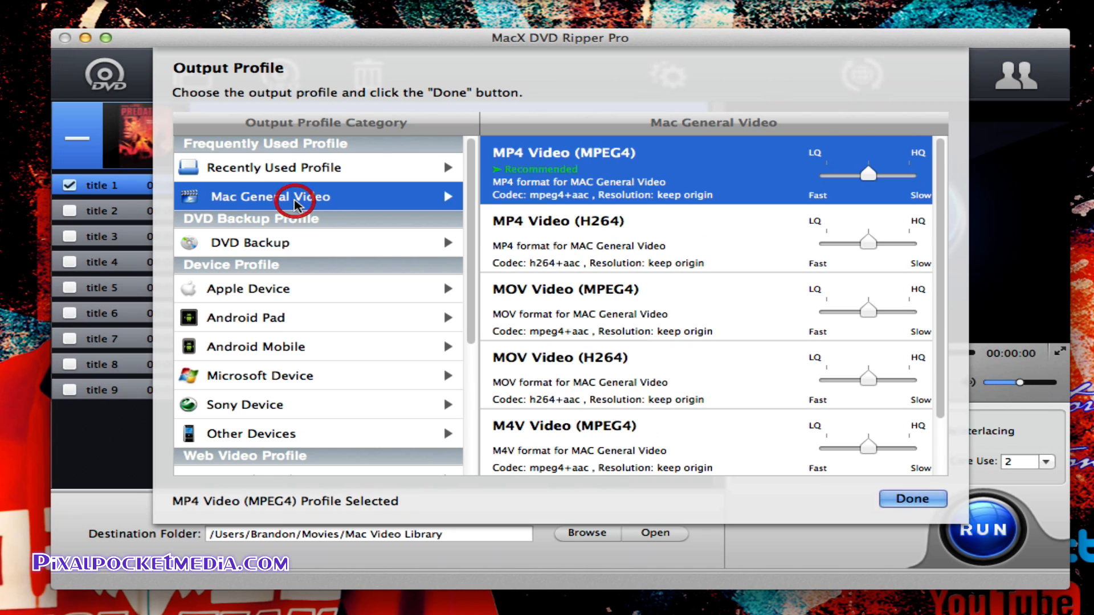
click(569, 317)
click(578, 380)
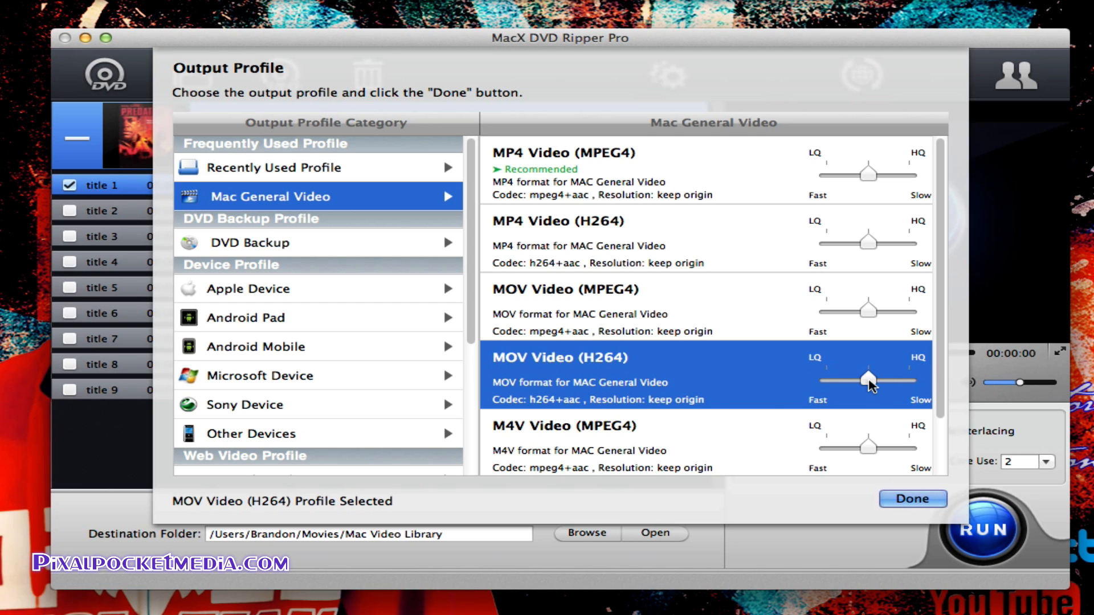
drag(869, 384, 909, 380)
click(908, 500)
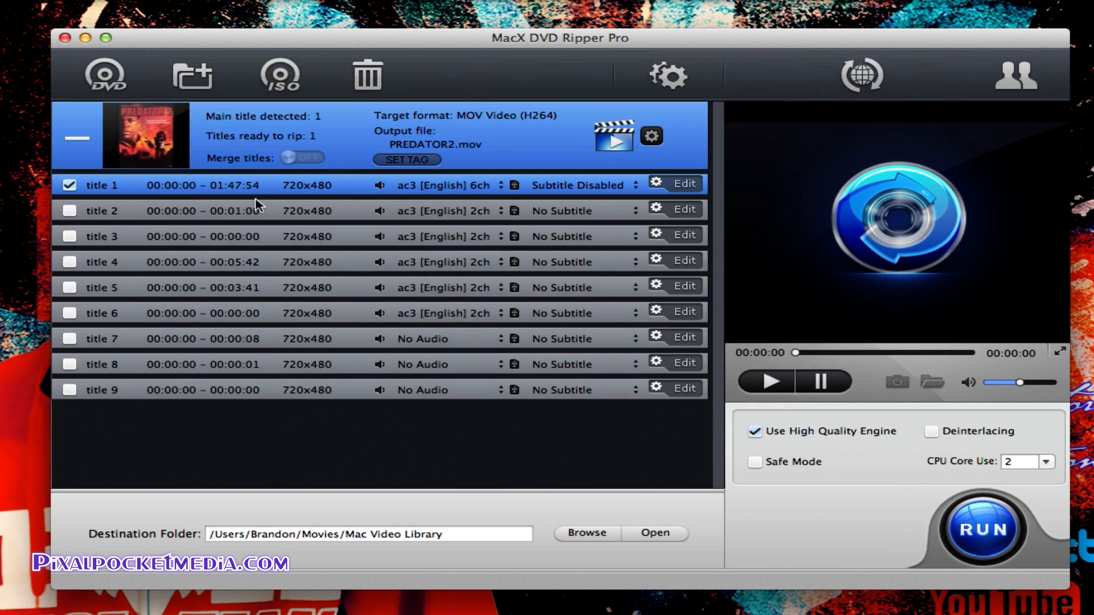
Step: Reopen the PREDATOR2 output profile selection and accept the recently used MOV Video (H264) profile
mouse_move(610, 140)
mouse_move(527, 158)
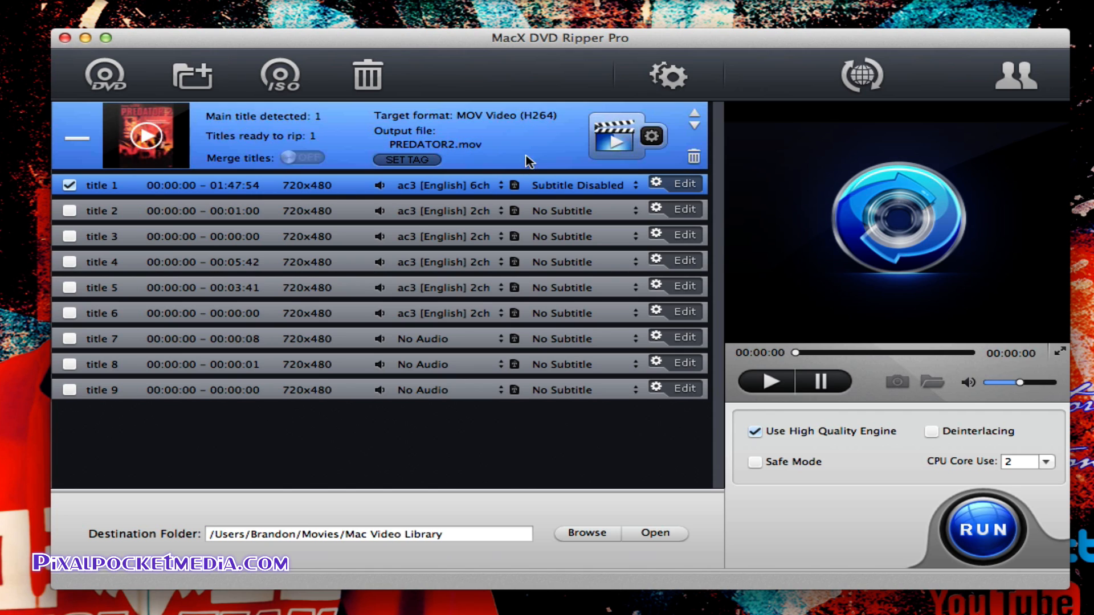
click(635, 137)
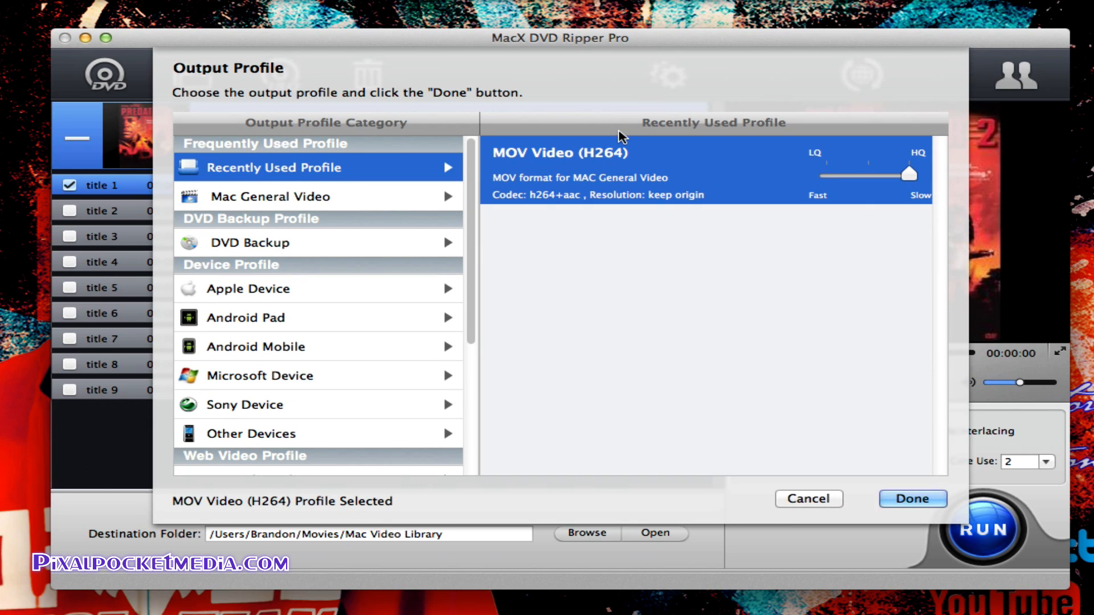
click(906, 498)
Step: Open the settings of the MOV Video (H264) profile and view its video codec and output profile choices
click(657, 138)
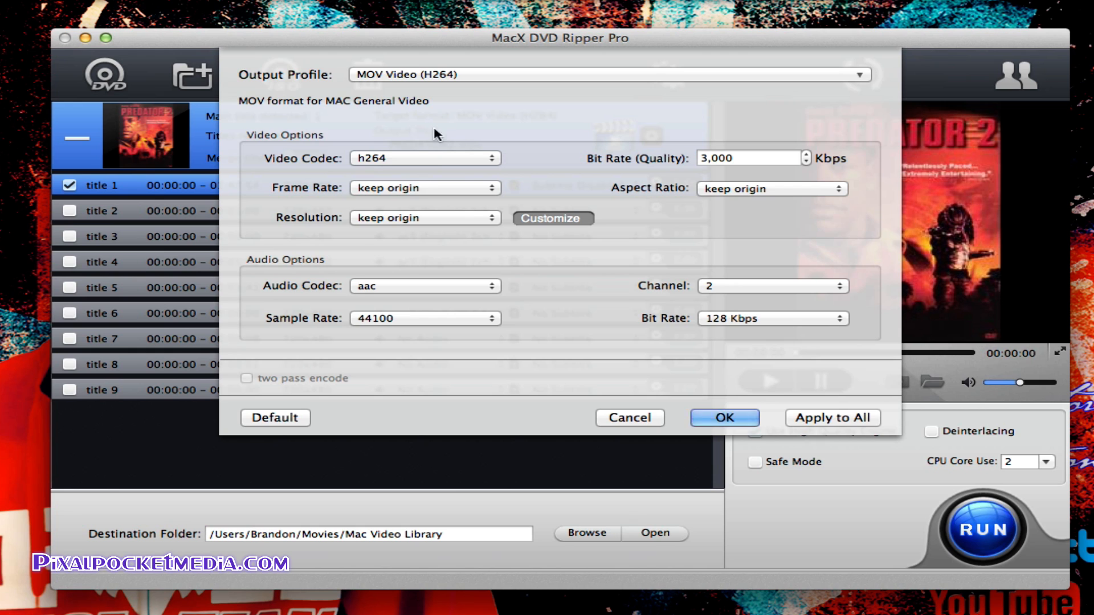
click(390, 161)
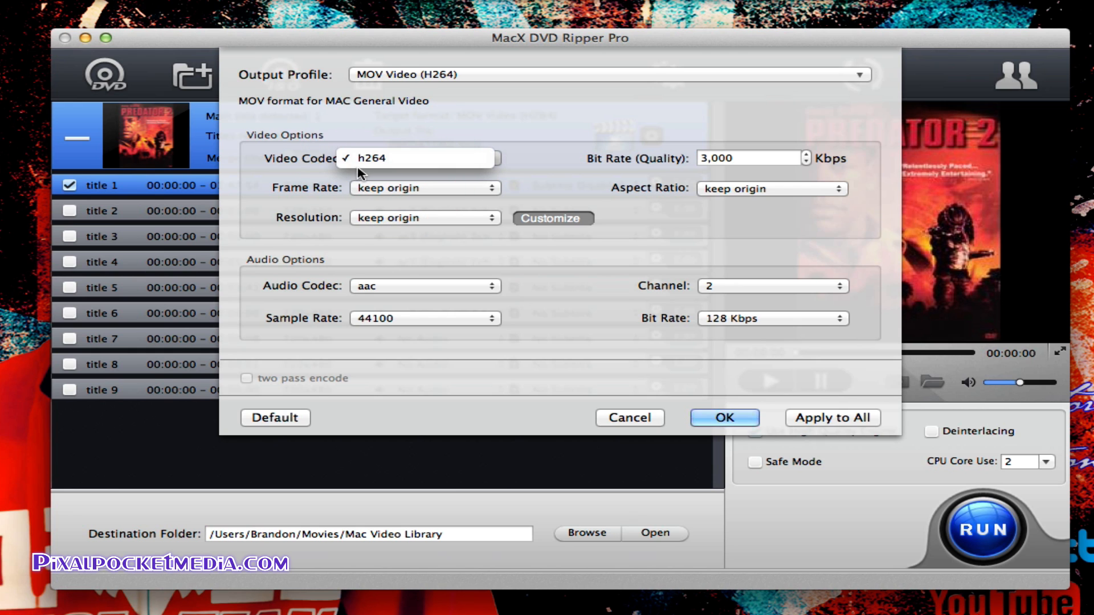
click(332, 174)
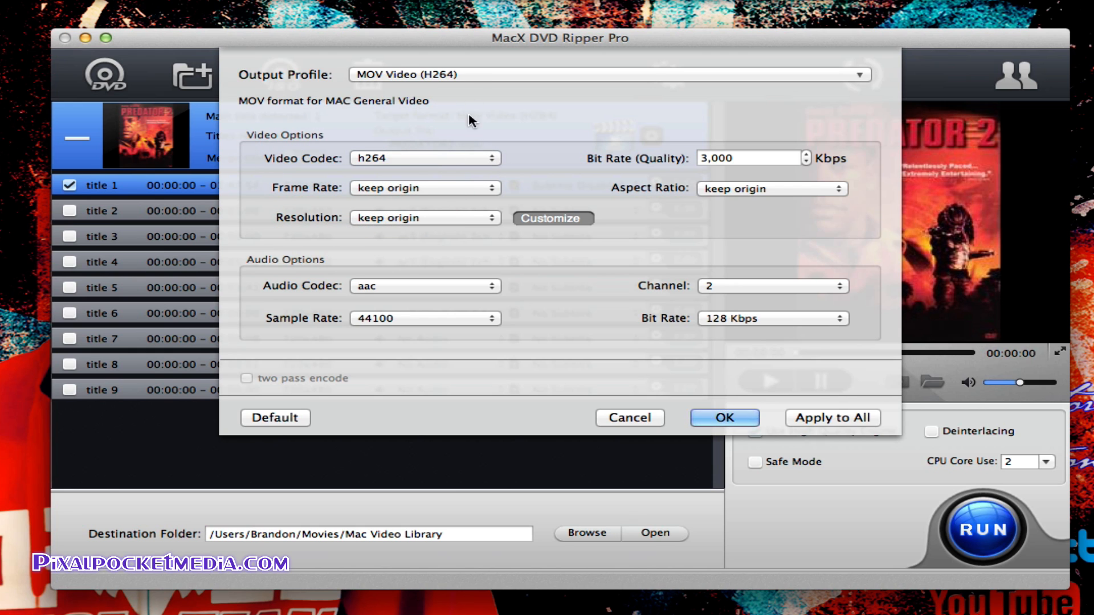
click(473, 74)
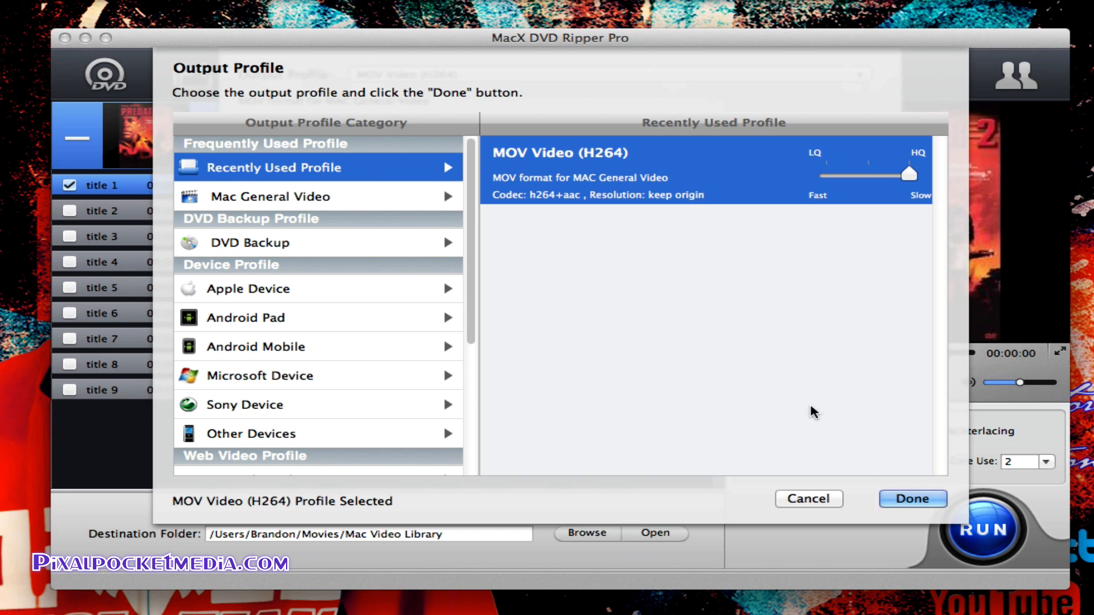
click(910, 498)
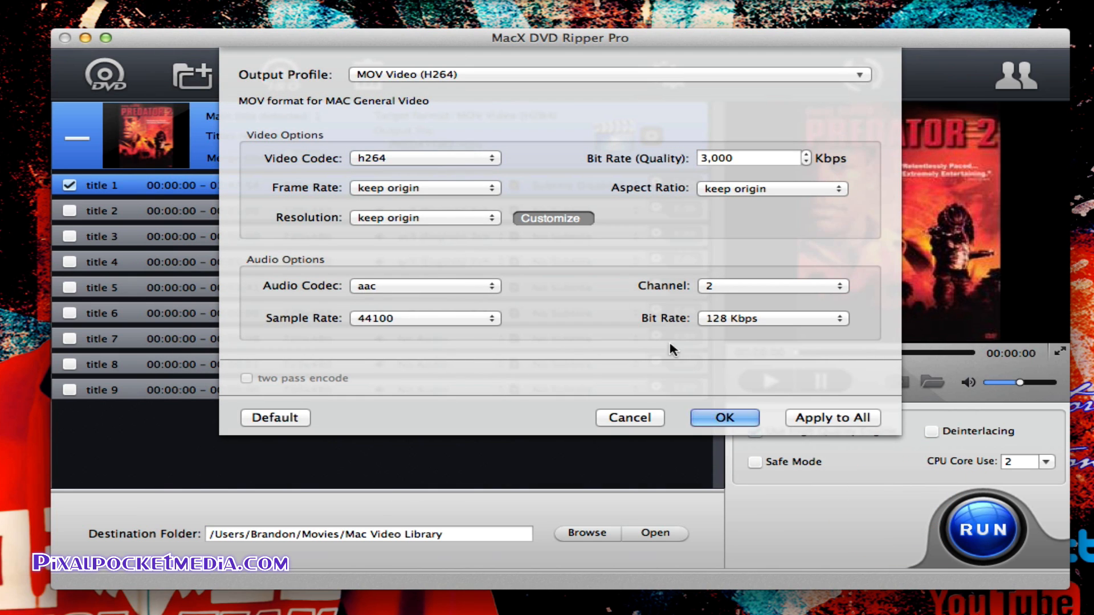
Step: View the frame rate choices and set the output video resolution to 1280x720
click(396, 187)
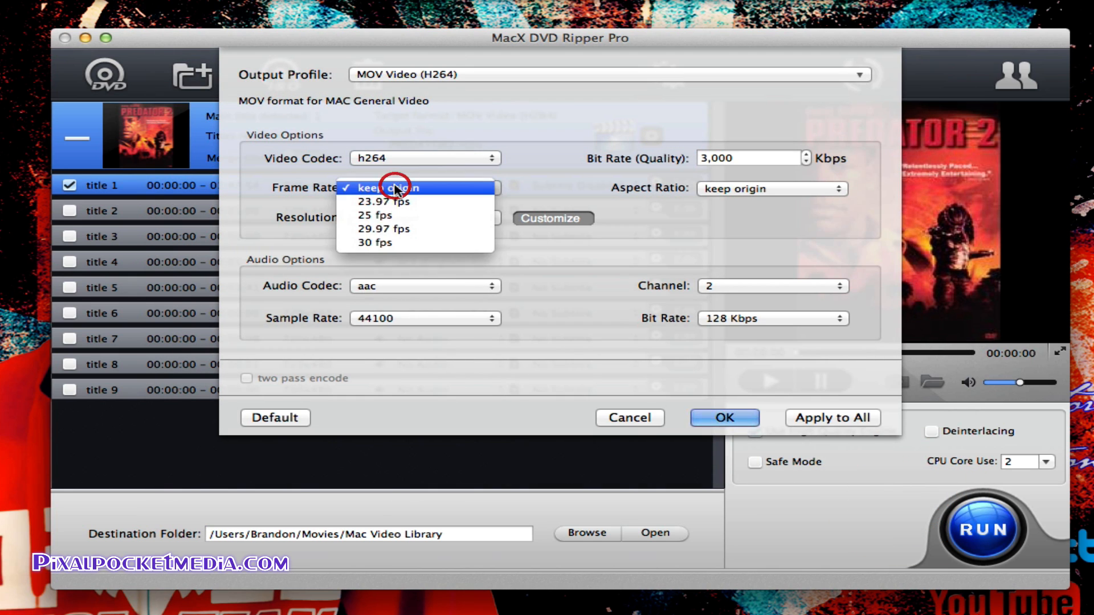
click(280, 192)
click(362, 219)
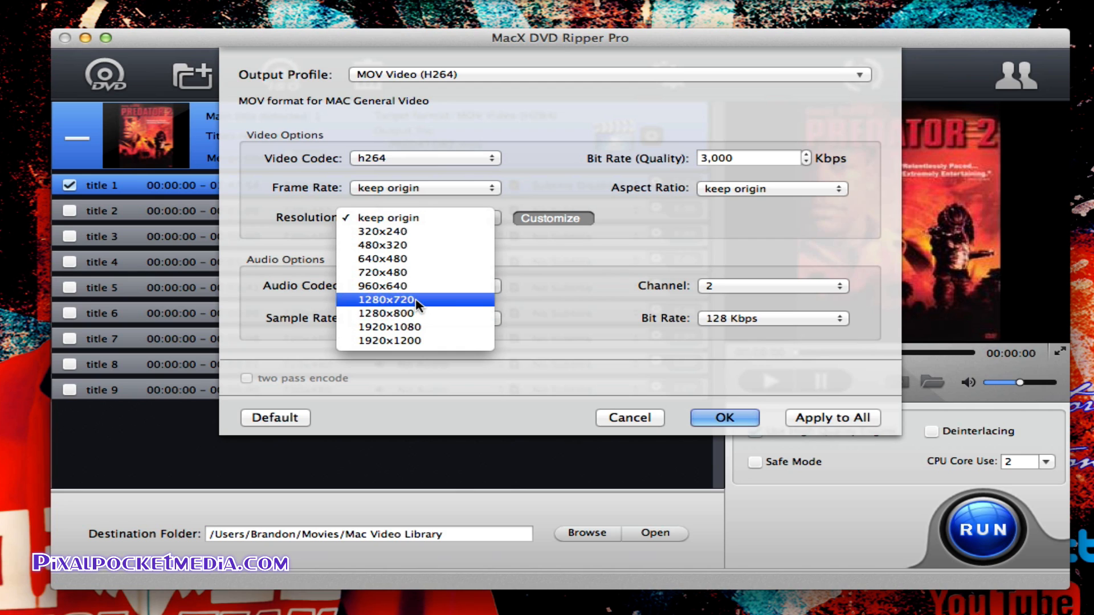
click(378, 300)
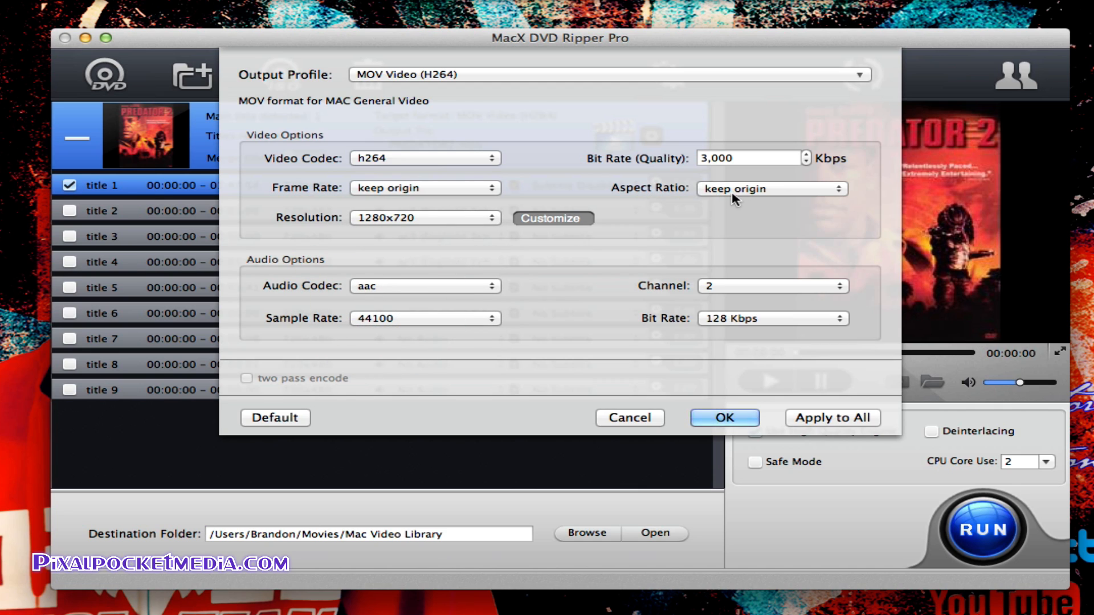
Step: Review the aspect ratio choices, leave it at keep origin, and accept the profile settings
click(781, 197)
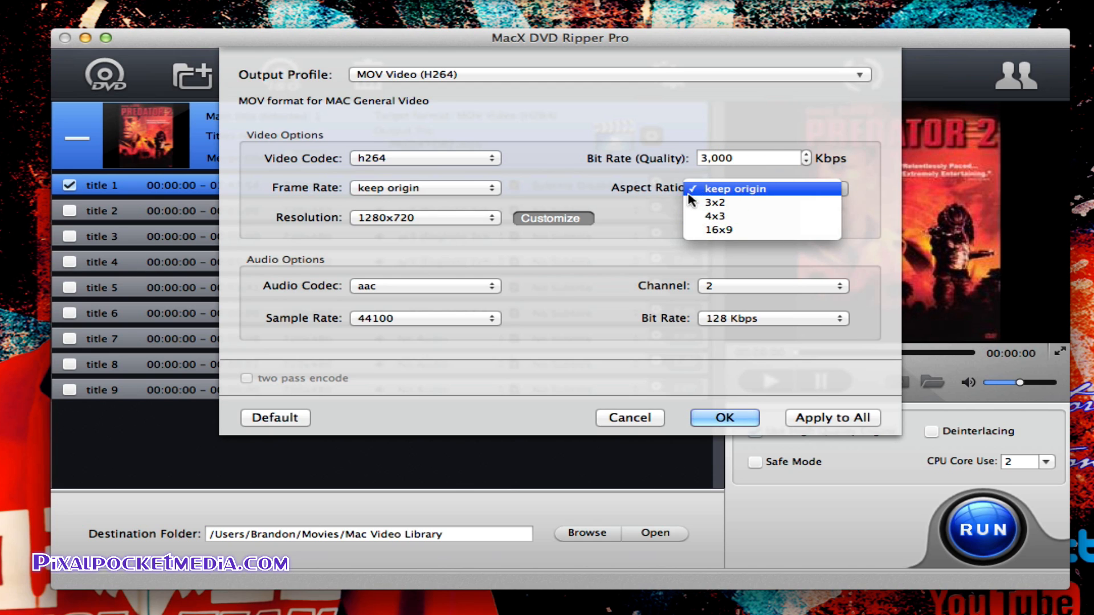
click(718, 230)
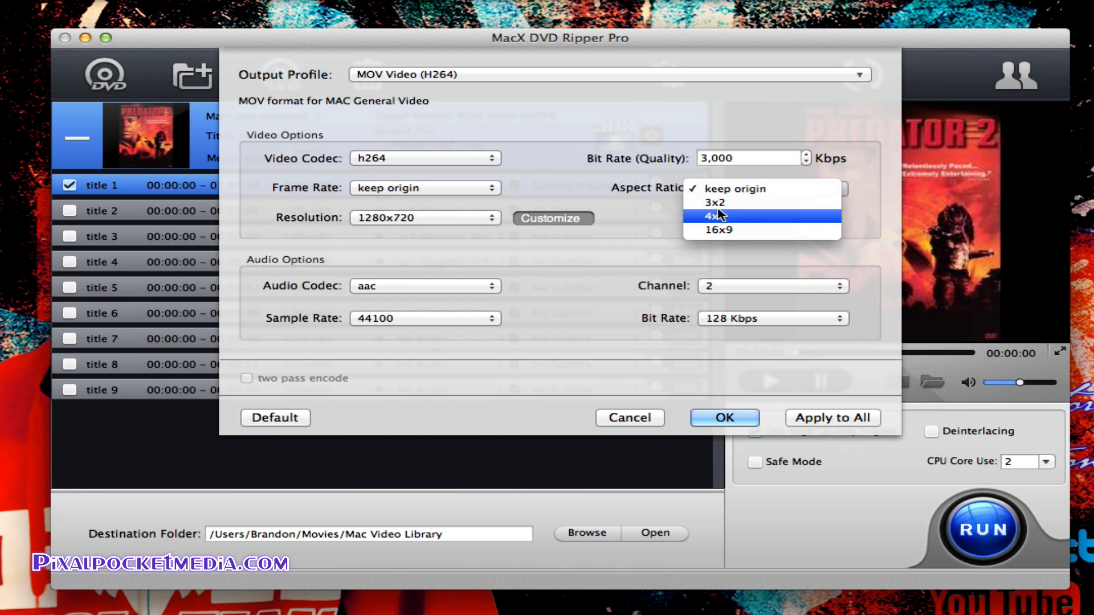
click(648, 227)
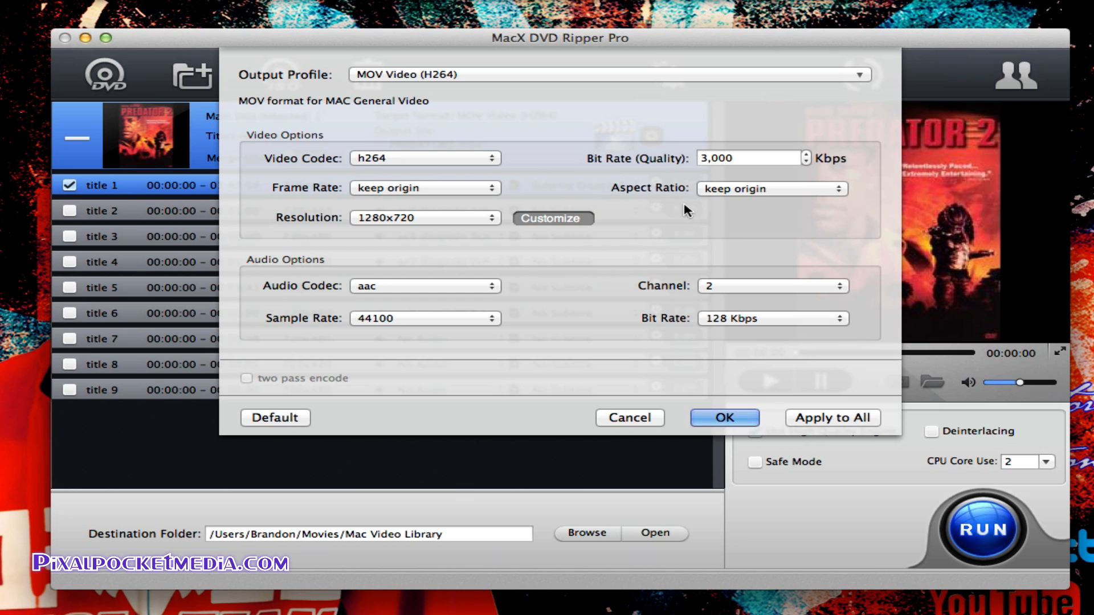
click(733, 195)
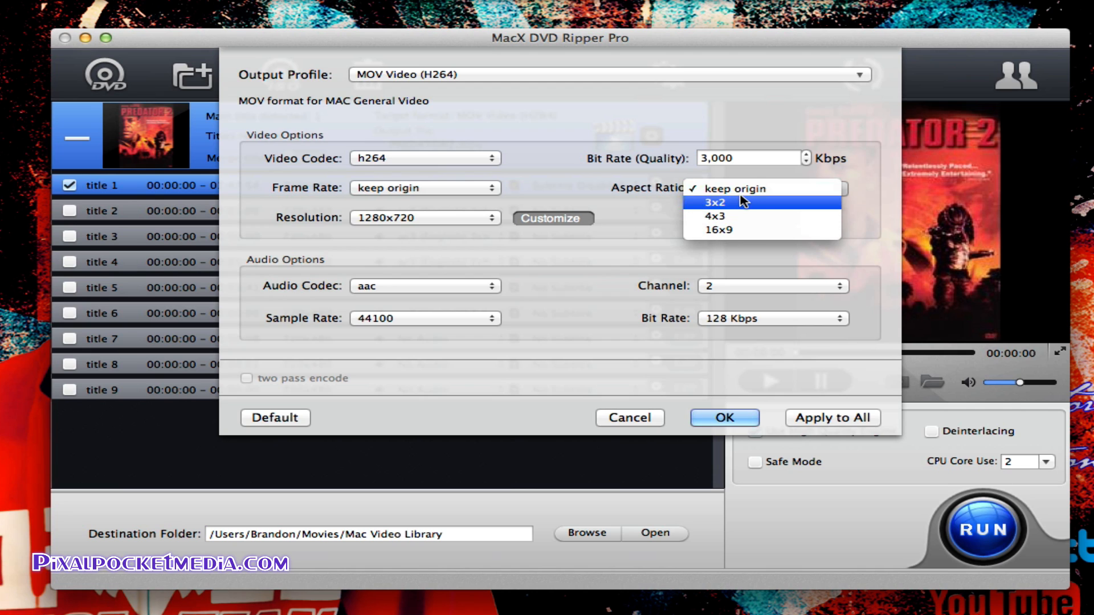
click(644, 223)
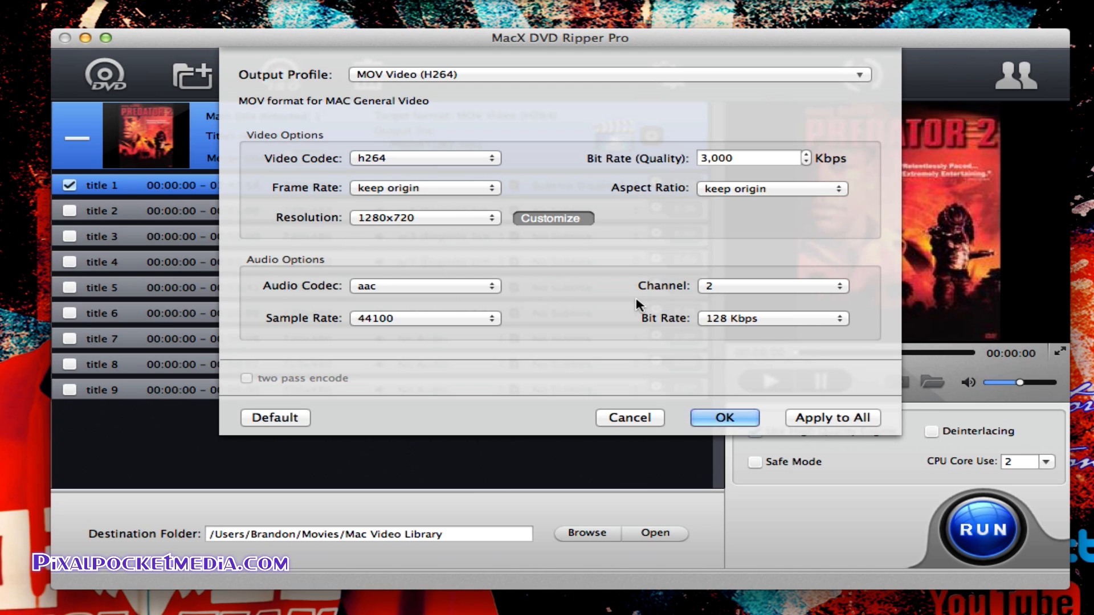
click(773, 188)
click(610, 270)
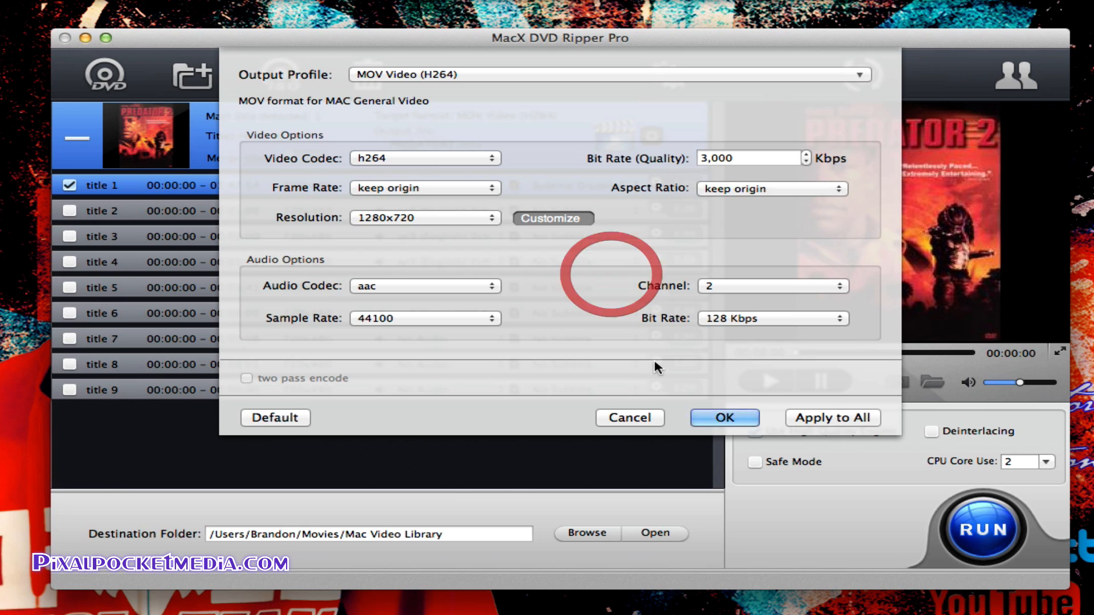
click(708, 423)
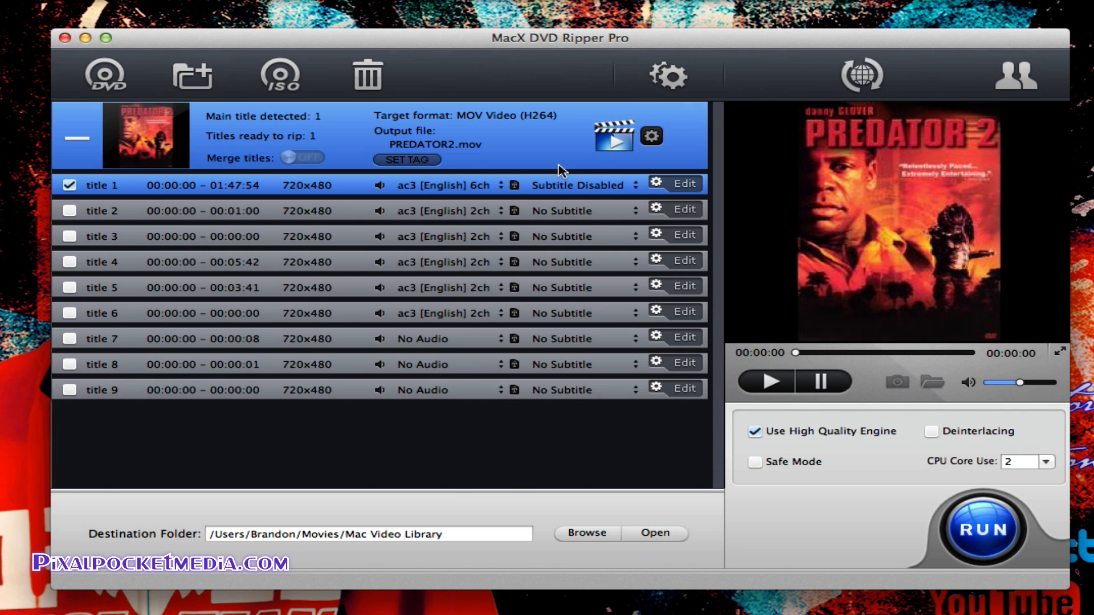
Step: Reopen the profile settings, review the resolution choices with 1280x720 kept, and accept them
click(638, 148)
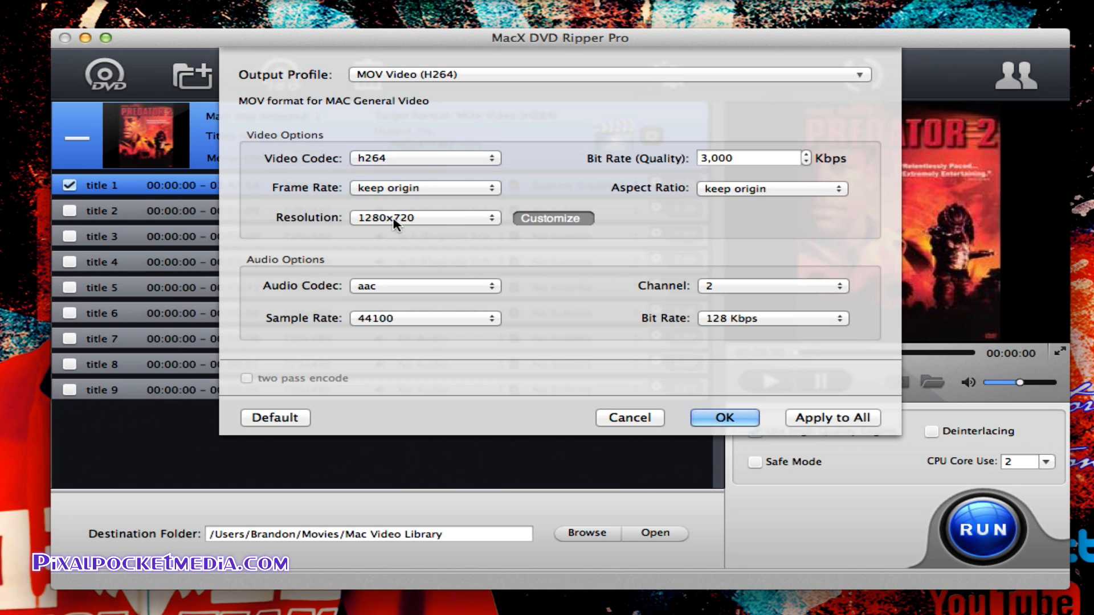
click(395, 219)
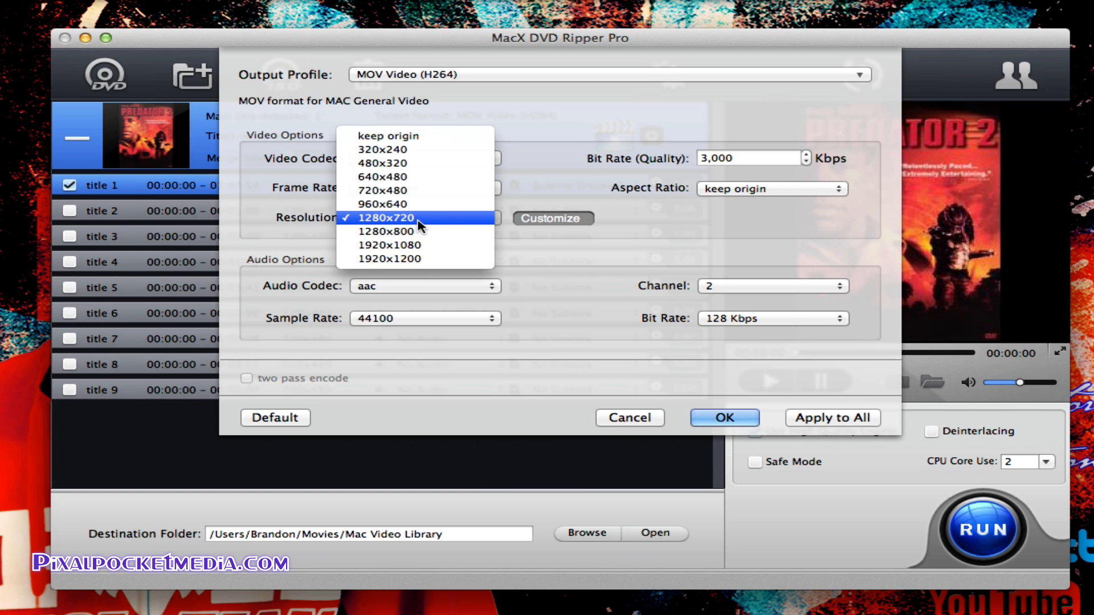
click(370, 218)
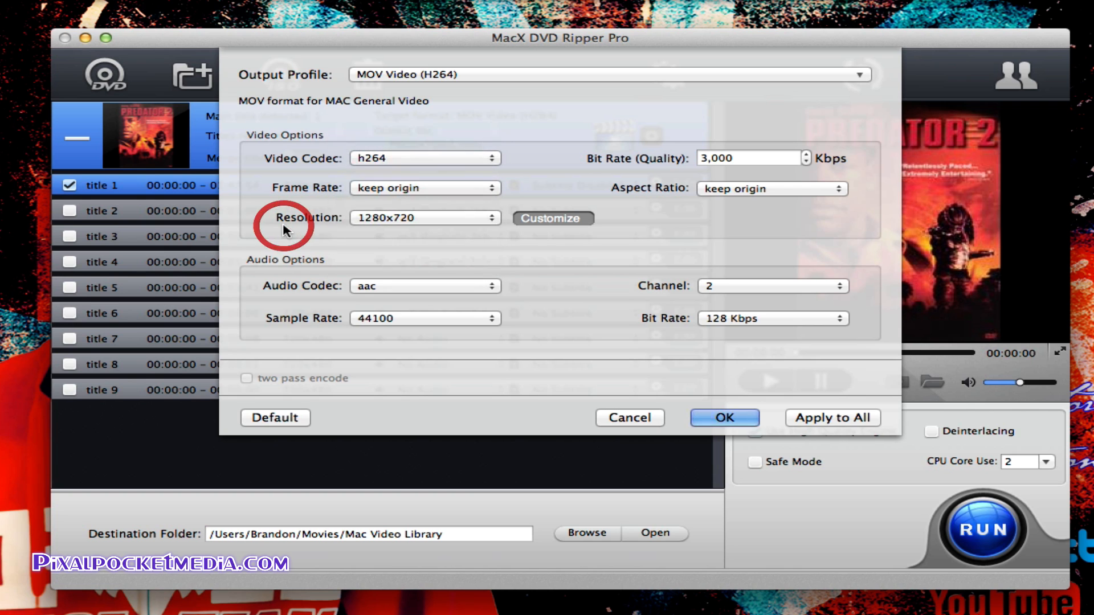
click(720, 420)
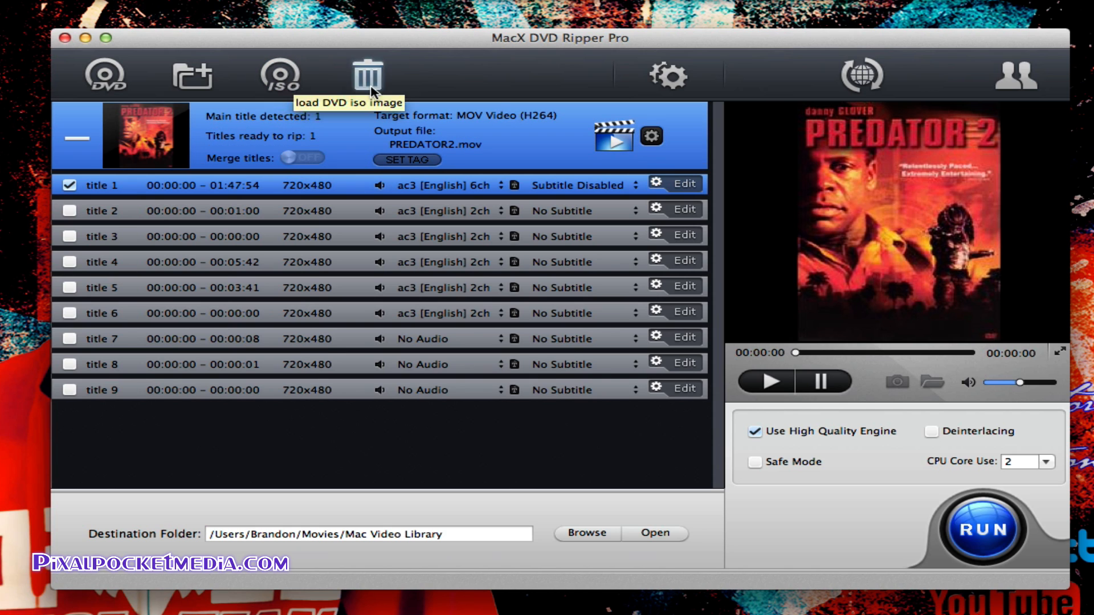
Step: Examine the general preferences and locate the Mac Video Library output folder inside Movies in Finder, then close both
click(675, 82)
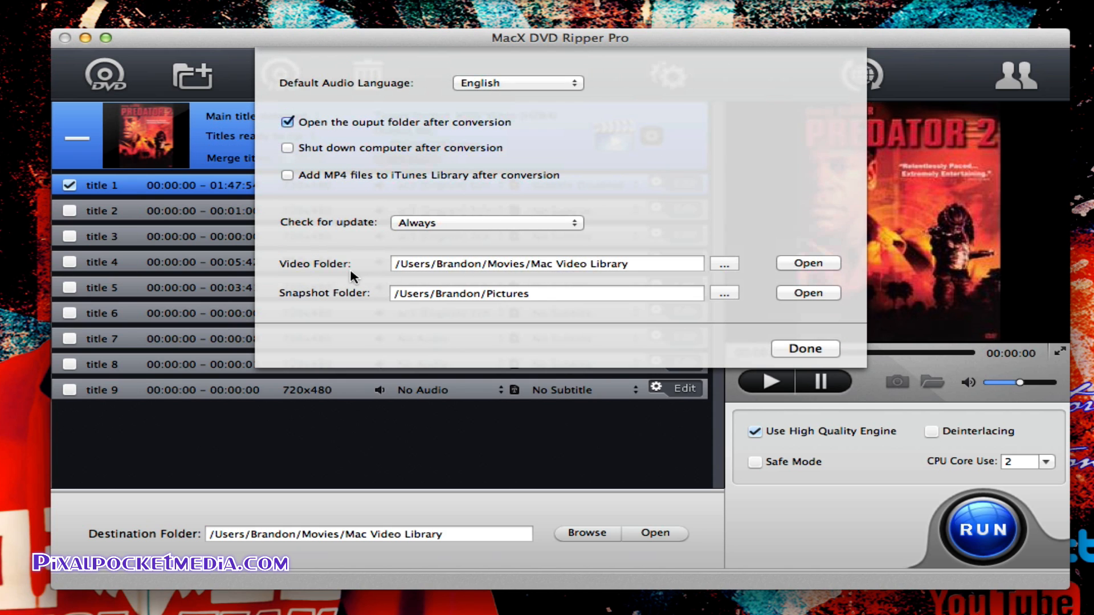
click(798, 266)
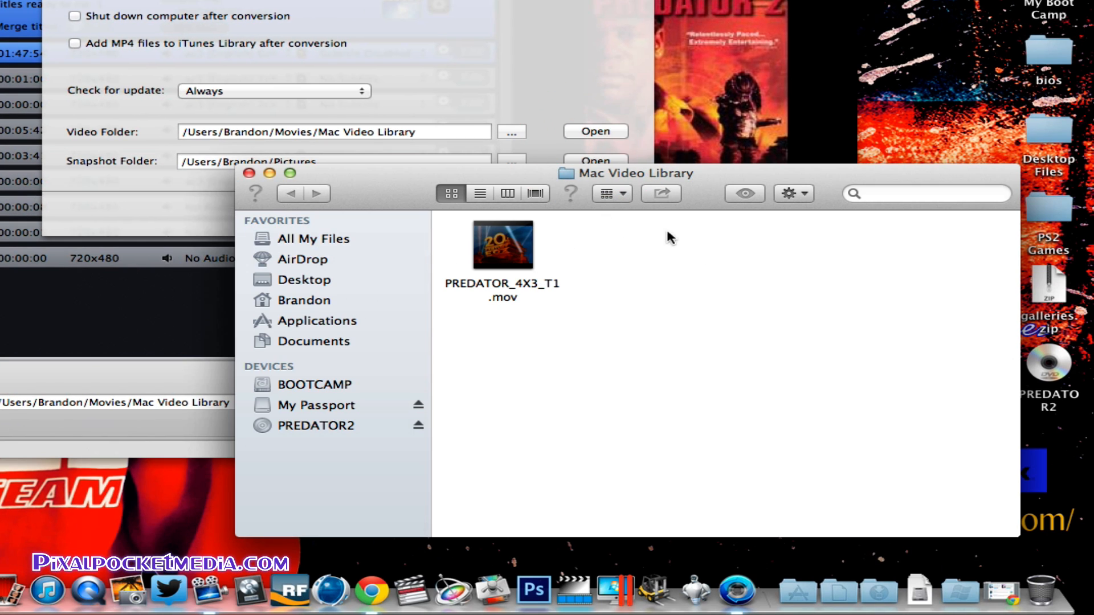
click(294, 300)
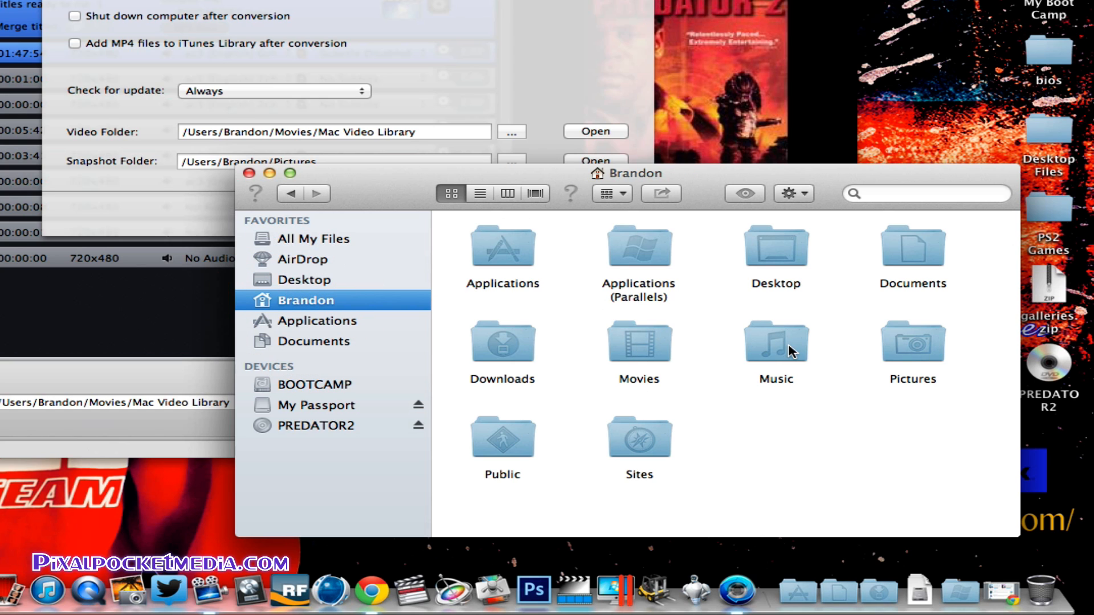
double_click(611, 348)
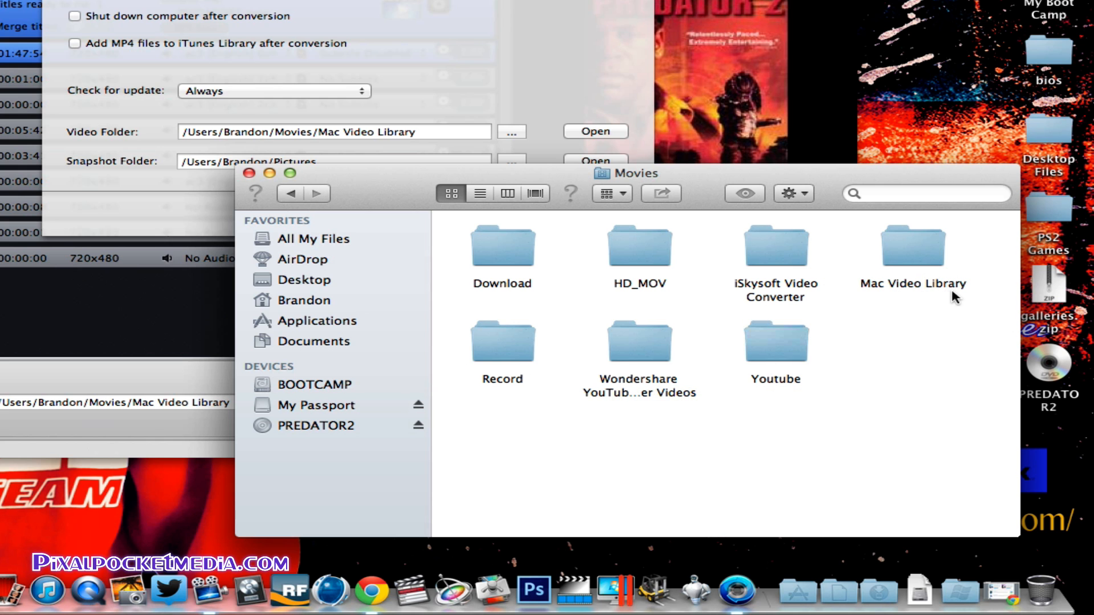
double_click(919, 262)
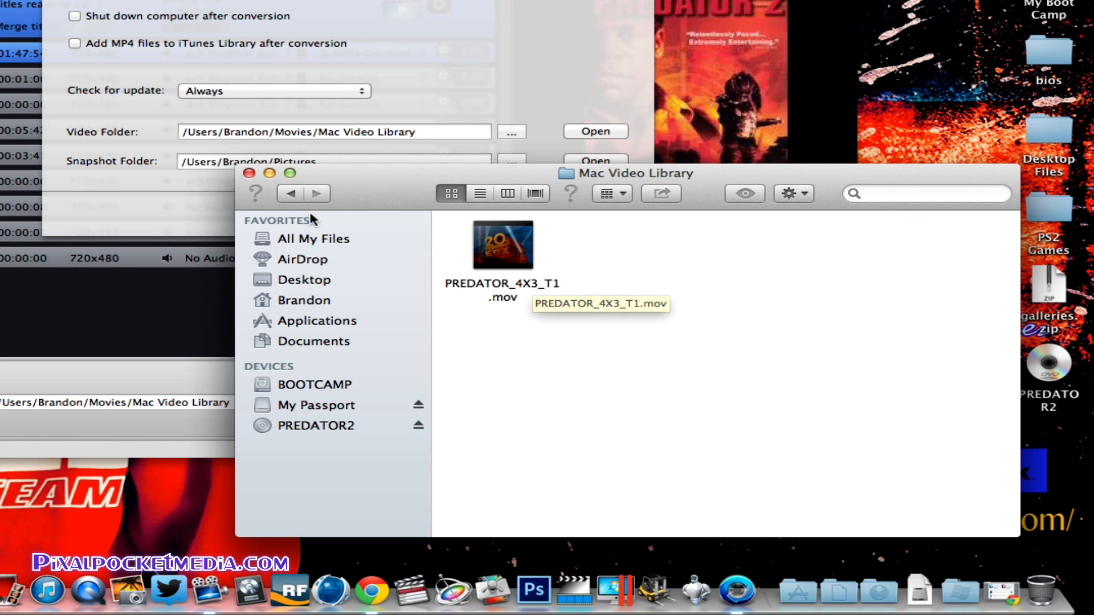
click(249, 173)
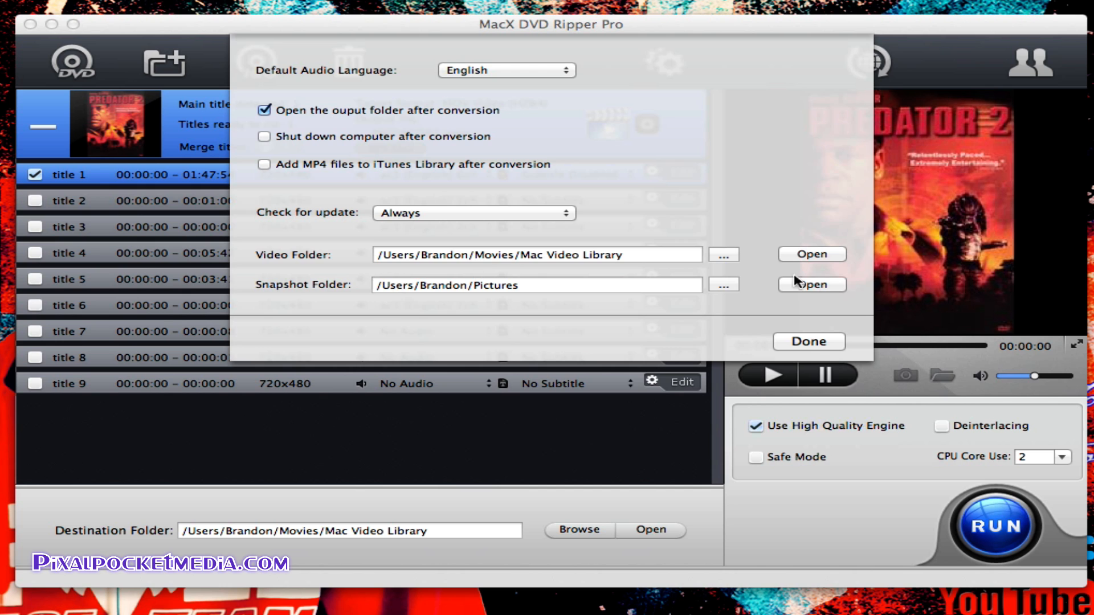
click(826, 349)
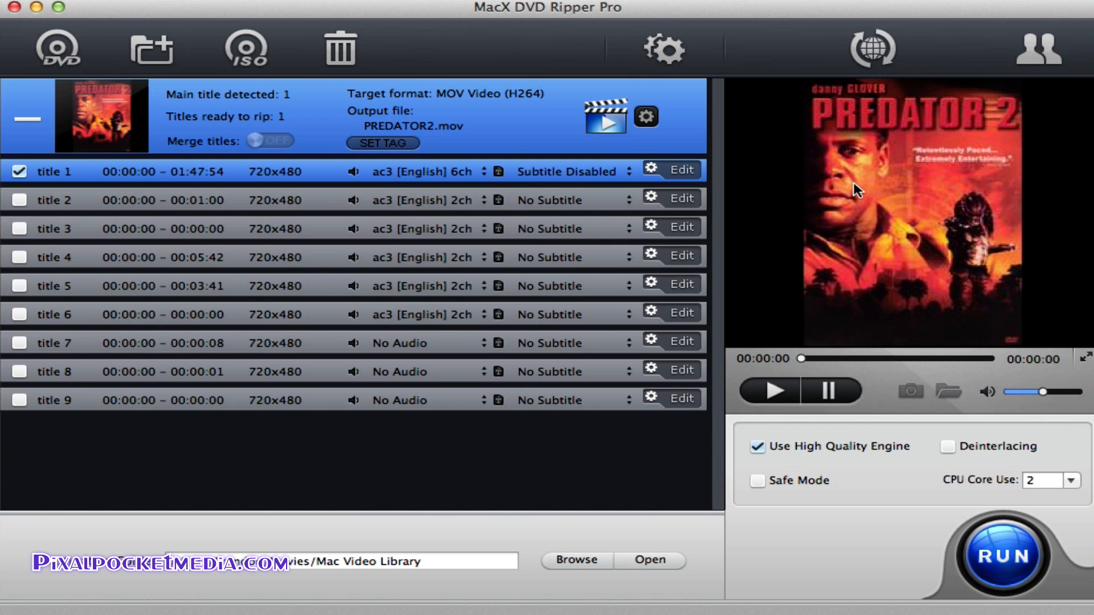
Step: Open the edit settings for title 1, enable subtitles, and review the DVD inner subtitle tracks, keeping Track1 [English]
click(676, 173)
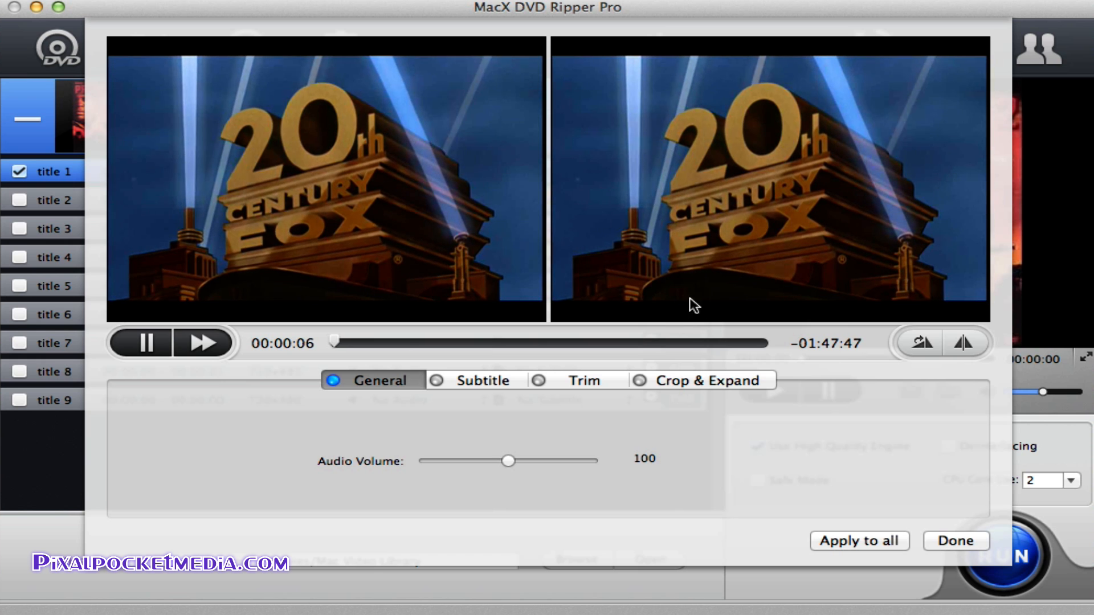
click(474, 377)
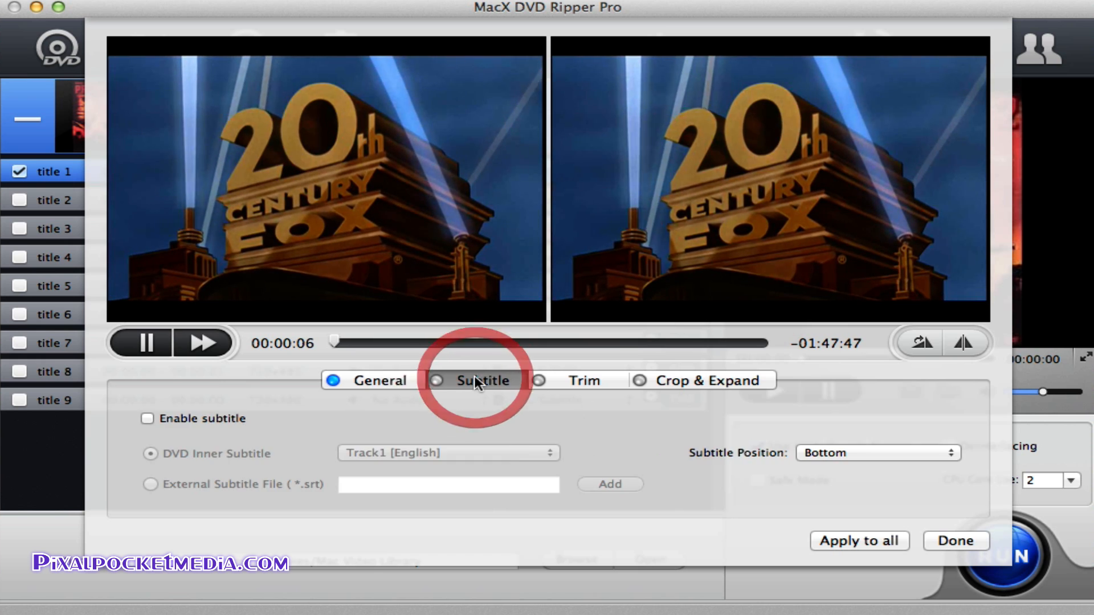
click(153, 417)
click(386, 451)
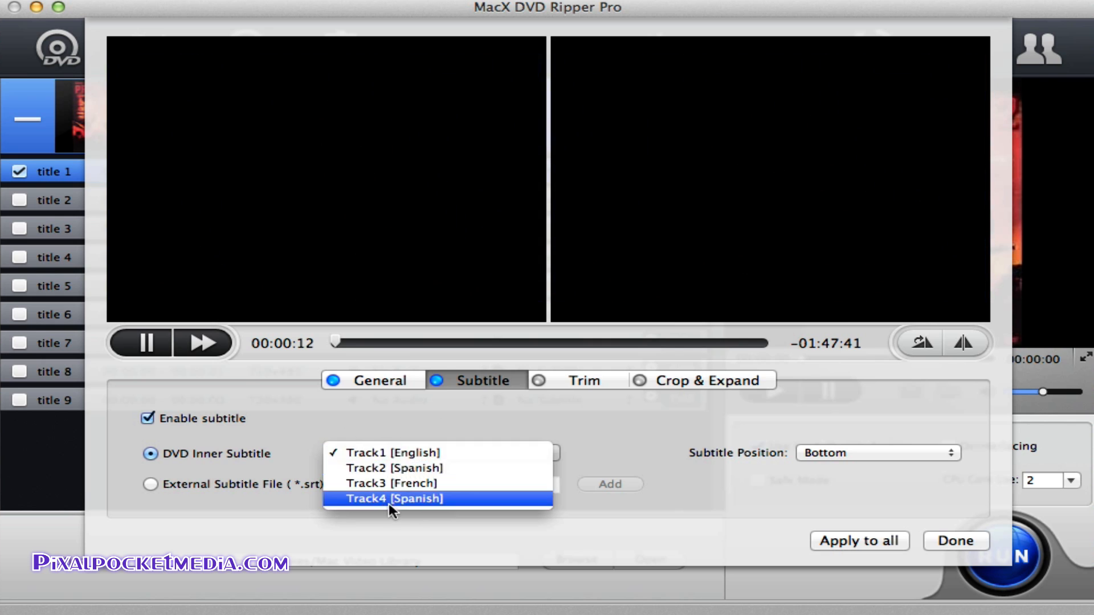
click(381, 420)
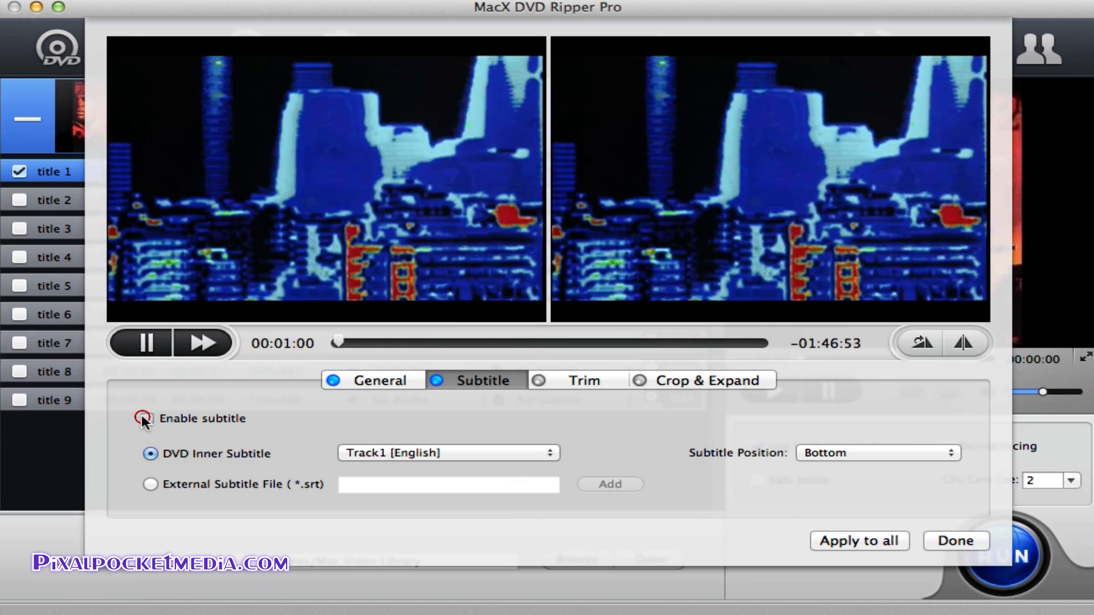
Step: Disable subtitles for title 1, apply the edit settings to all titles, and finish editing
click(142, 416)
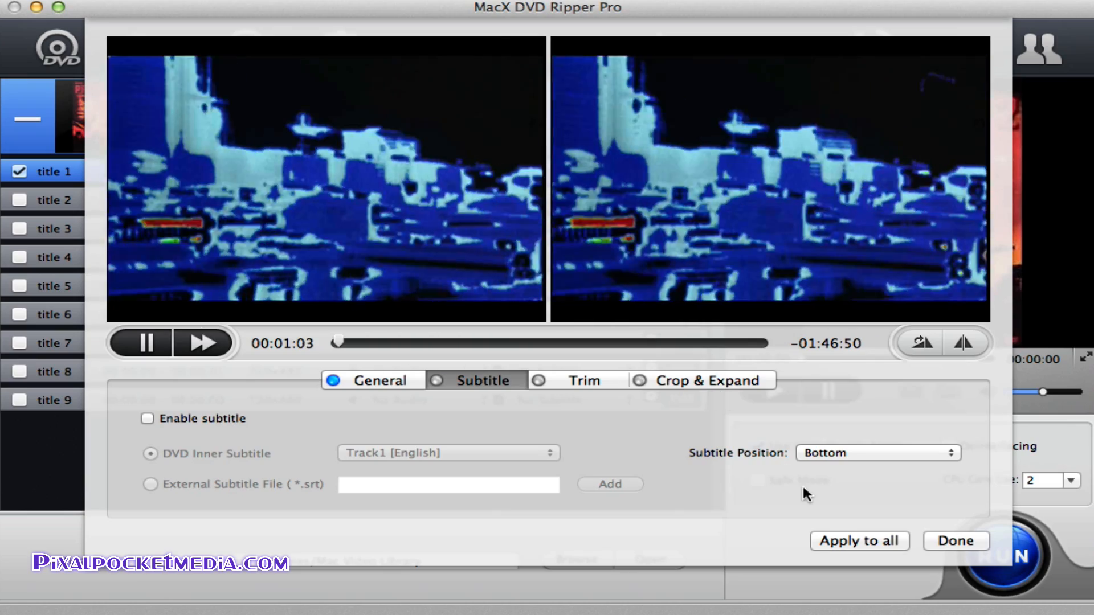
click(870, 537)
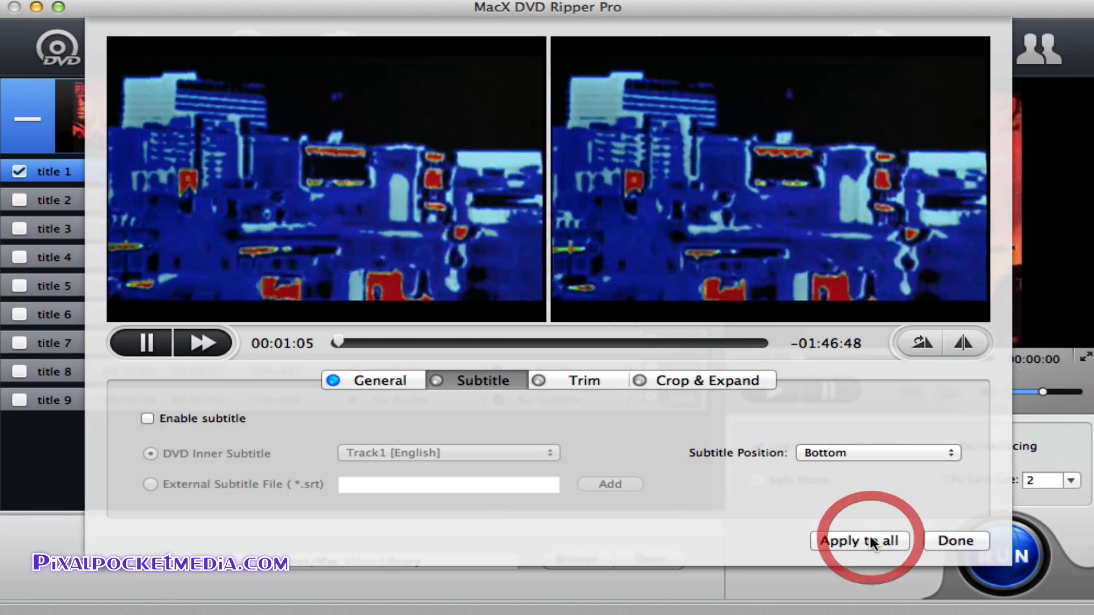
click(945, 541)
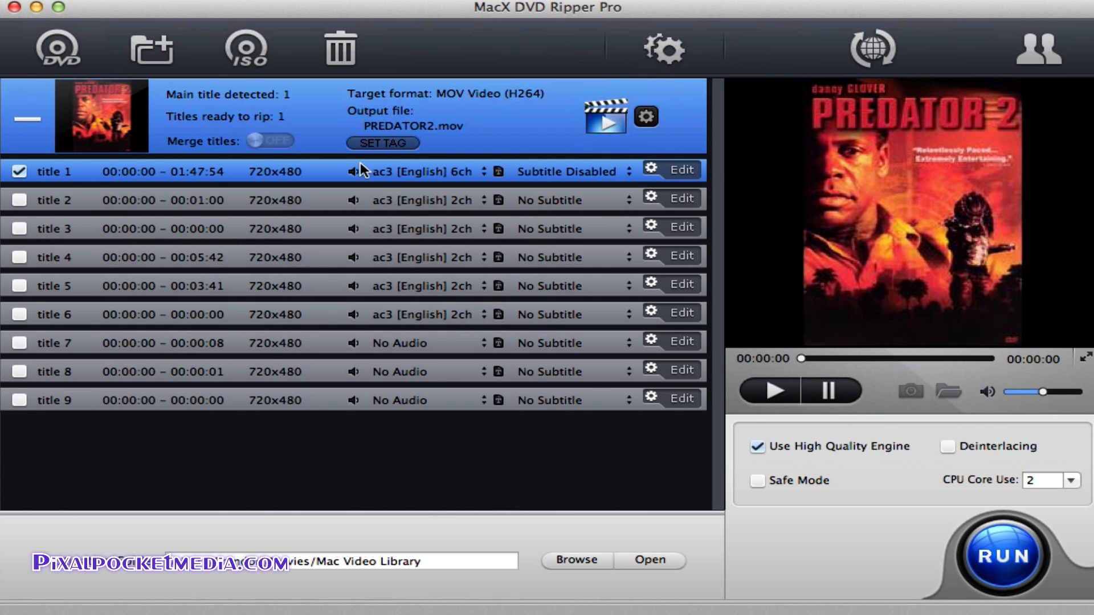
Step: Review the output file name and the name and comment tag fields for PREDATOR2, and accept them without edits
click(379, 146)
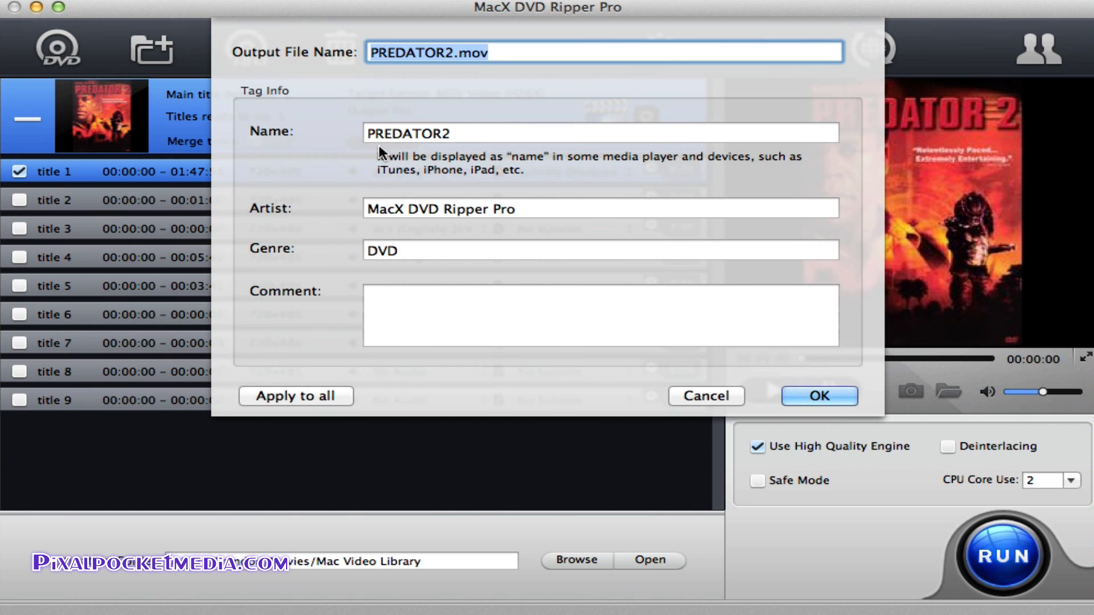
click(390, 317)
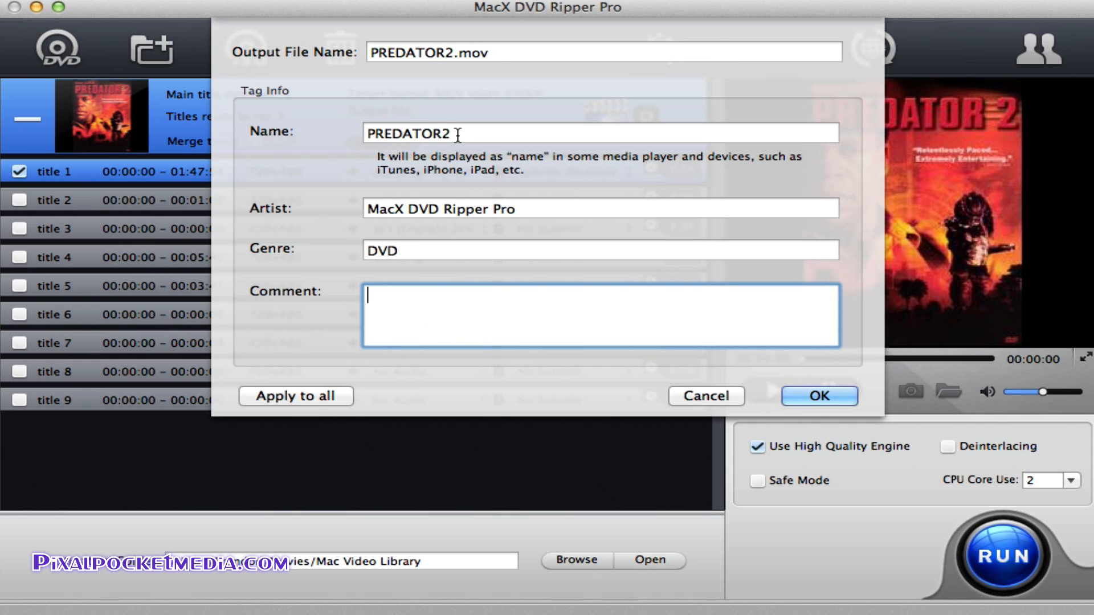
click(488, 136)
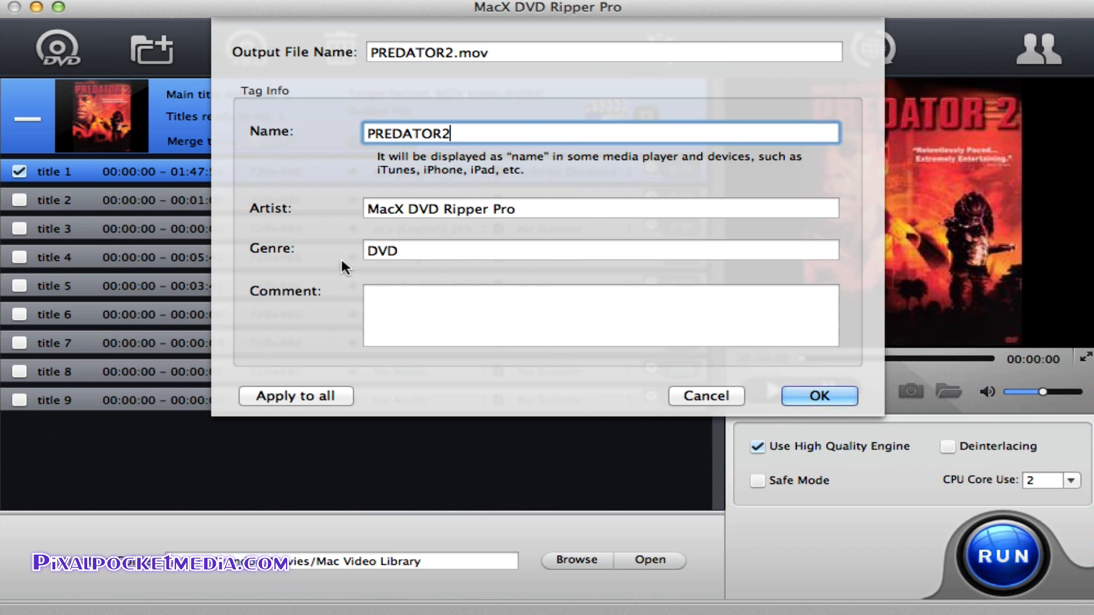
click(440, 320)
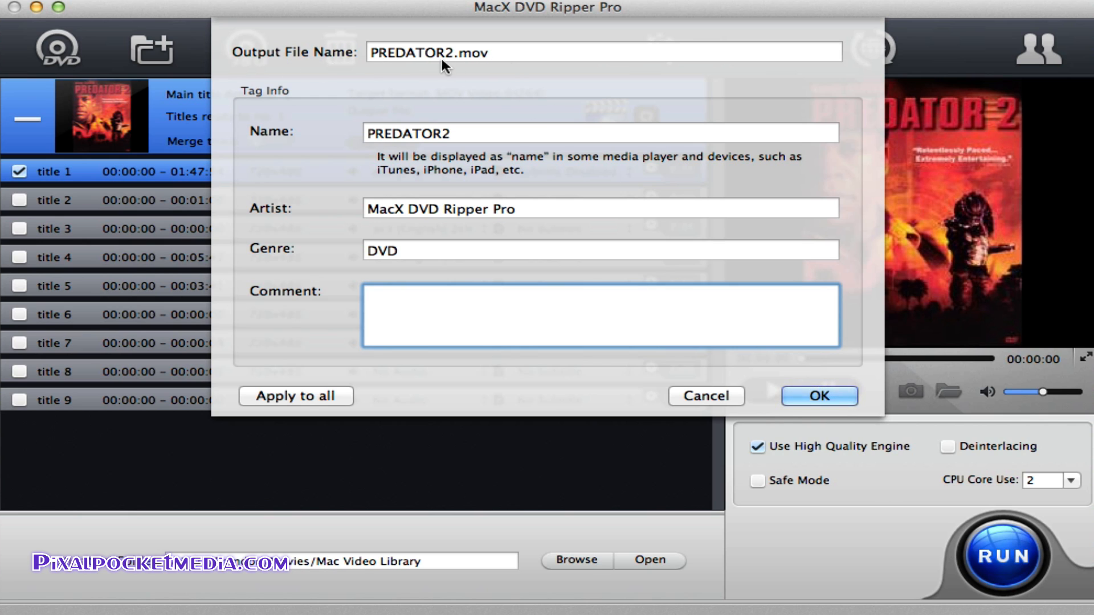
click(808, 393)
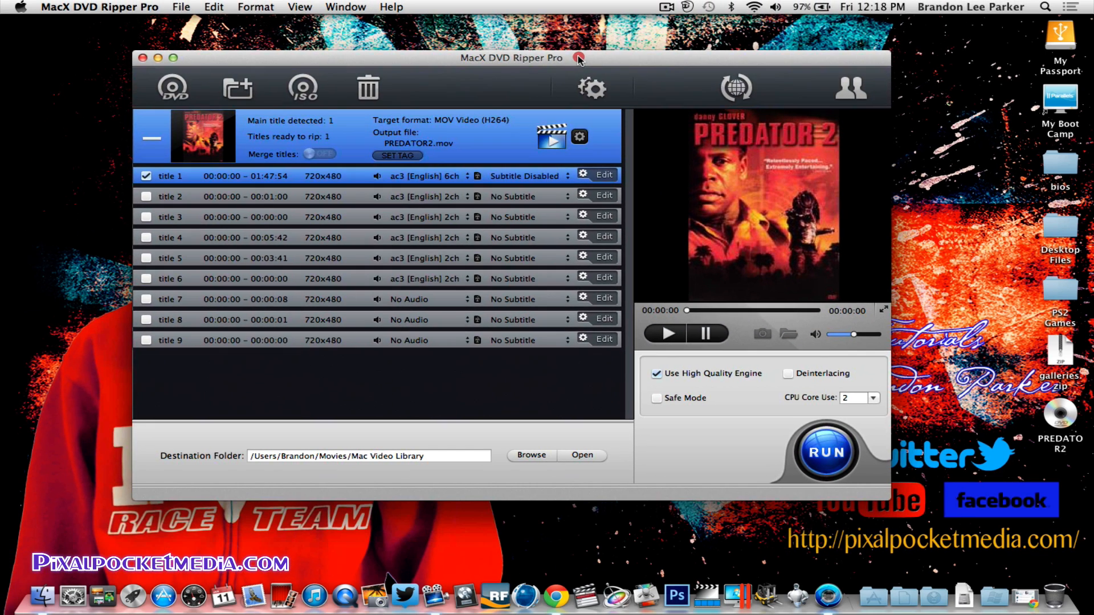
Step: Move the ripper window slightly higher on the desktop
click(642, 8)
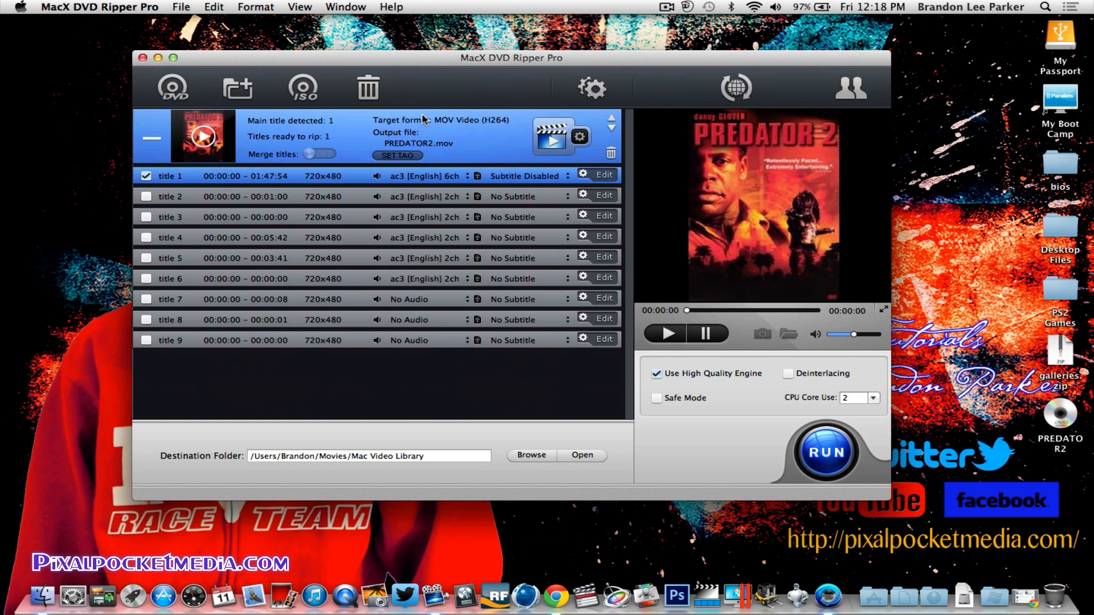
drag(414, 66, 411, 49)
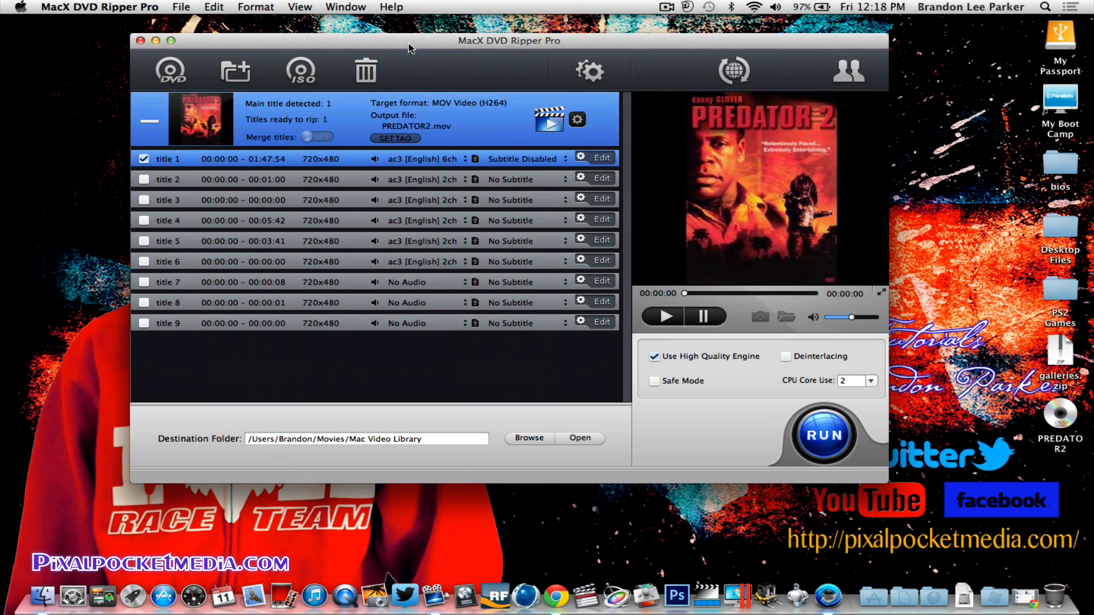